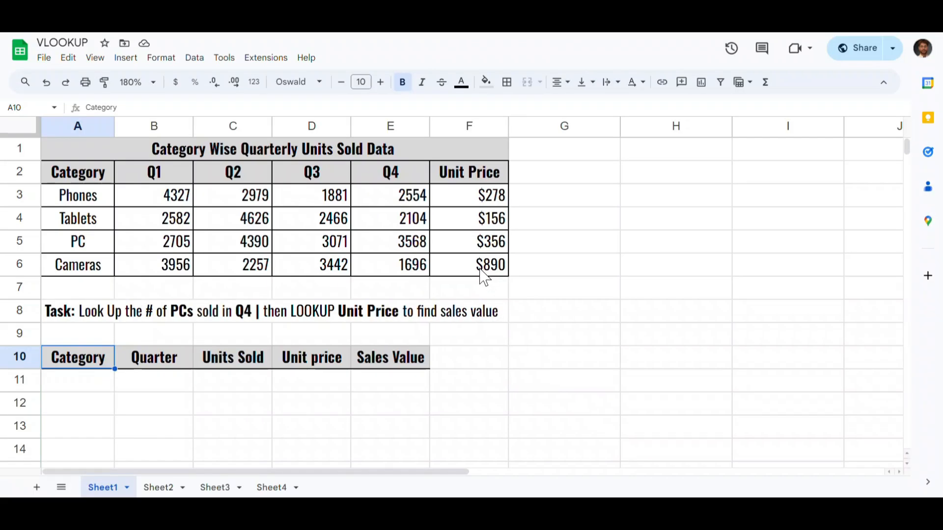
# Step: Examine the categories, the Q1 to Q4 units sold and the unit prices in the quarterly data table
pyautogui.click(475, 271)
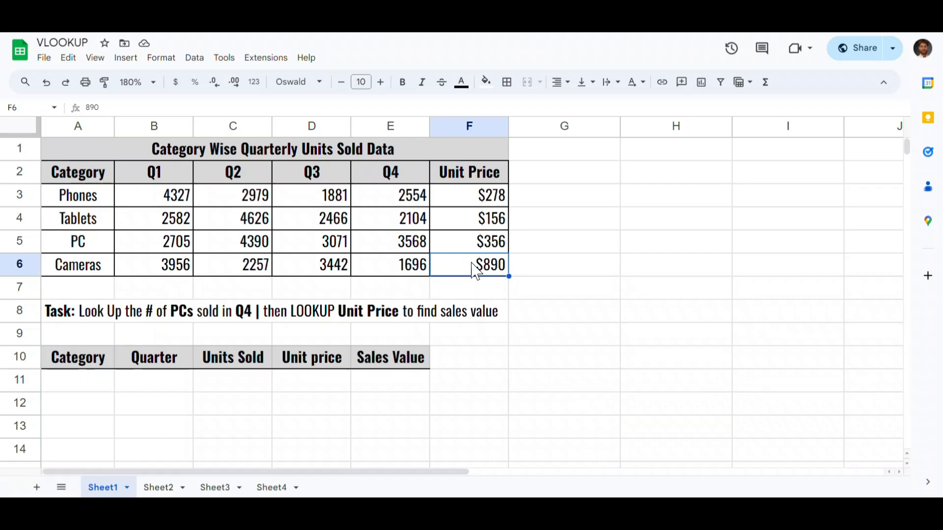
pyautogui.moveTo(77, 172); pyautogui.dragTo(86, 269)
pyautogui.moveTo(86, 197); pyautogui.dragTo(91, 267)
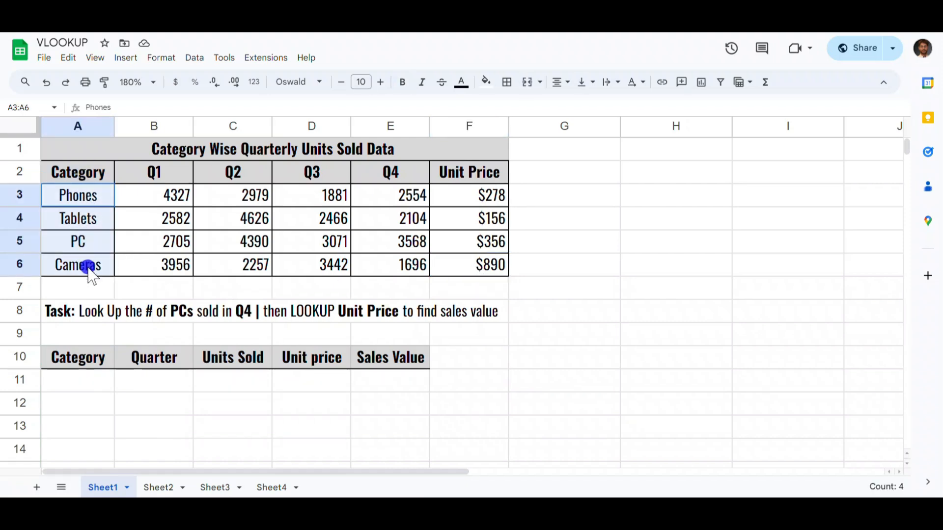
pyautogui.moveTo(147, 178); pyautogui.dragTo(400, 177)
pyautogui.moveTo(169, 196); pyautogui.dragTo(423, 271)
pyautogui.click(471, 169)
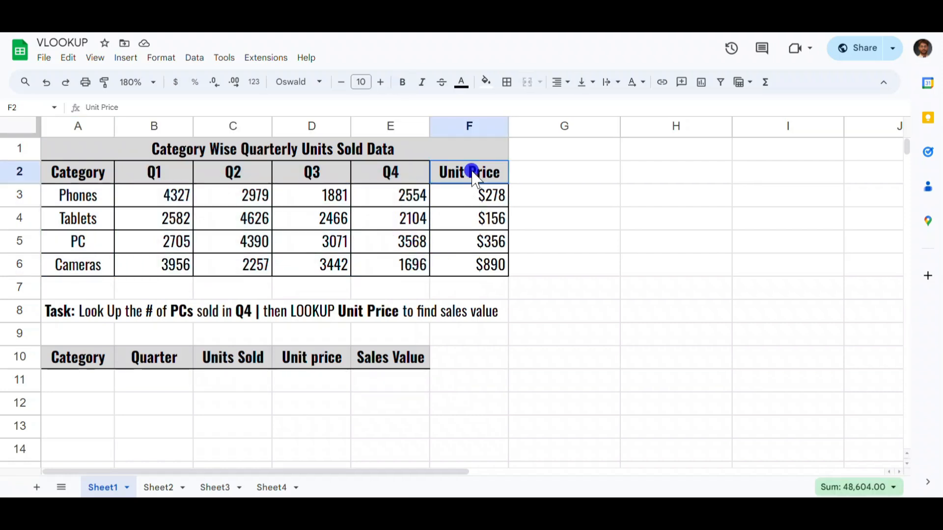
pyautogui.click(469, 198)
pyautogui.moveTo(469, 198); pyautogui.dragTo(469, 265)
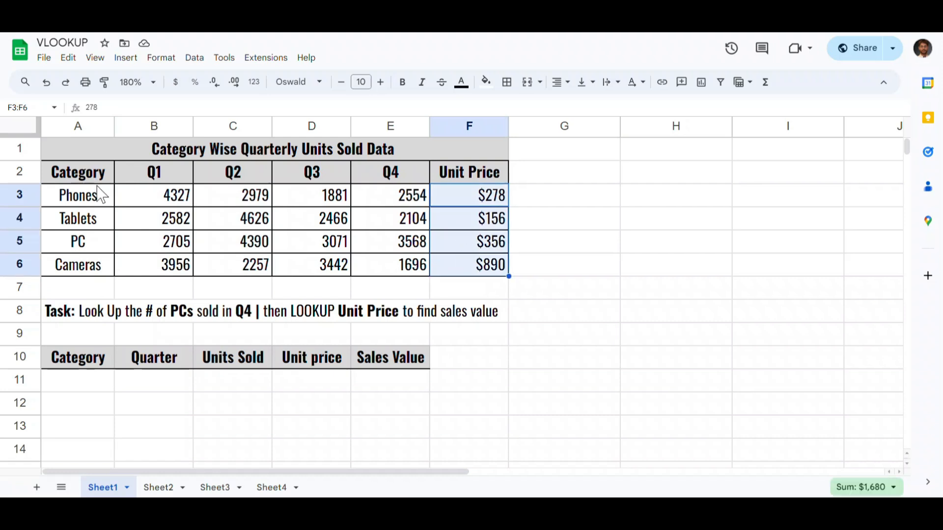
pyautogui.moveTo(94, 195); pyautogui.dragTo(100, 265)
pyautogui.click(153, 270)
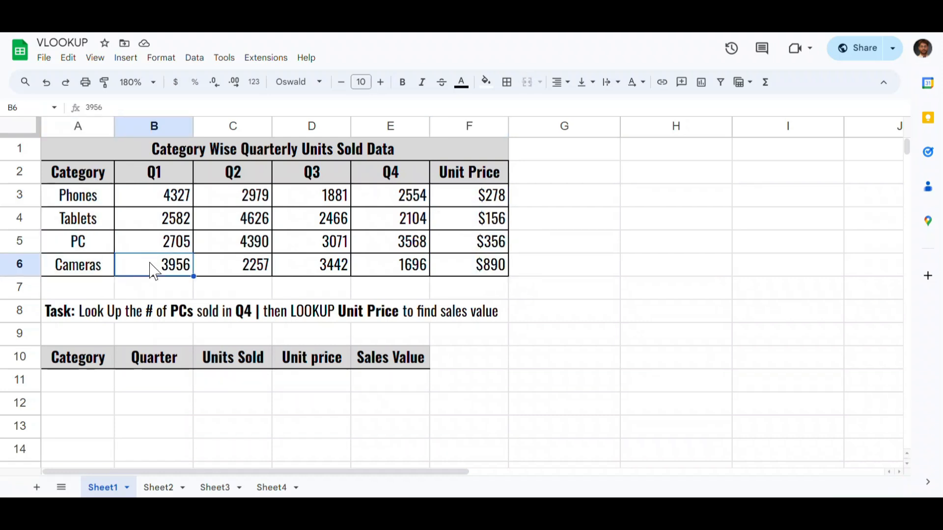
# Step: Fill the task description cells A8:F8 with yellow
pyautogui.moveTo(70, 317); pyautogui.dragTo(467, 321)
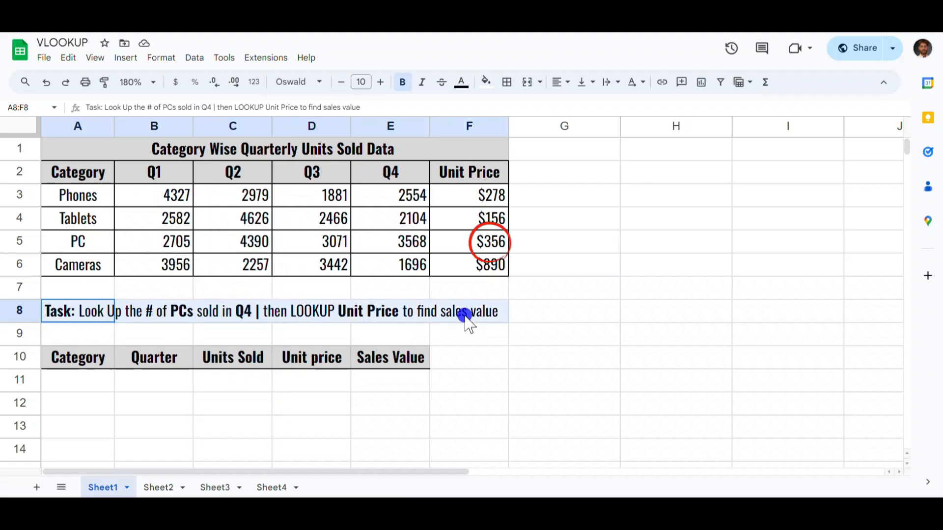
pyautogui.click(486, 82)
pyautogui.click(529, 139)
# Step: Begin a VLOOKUP formula in the Units Sold cell C11 with "PC" as the search key
pyautogui.click(257, 384)
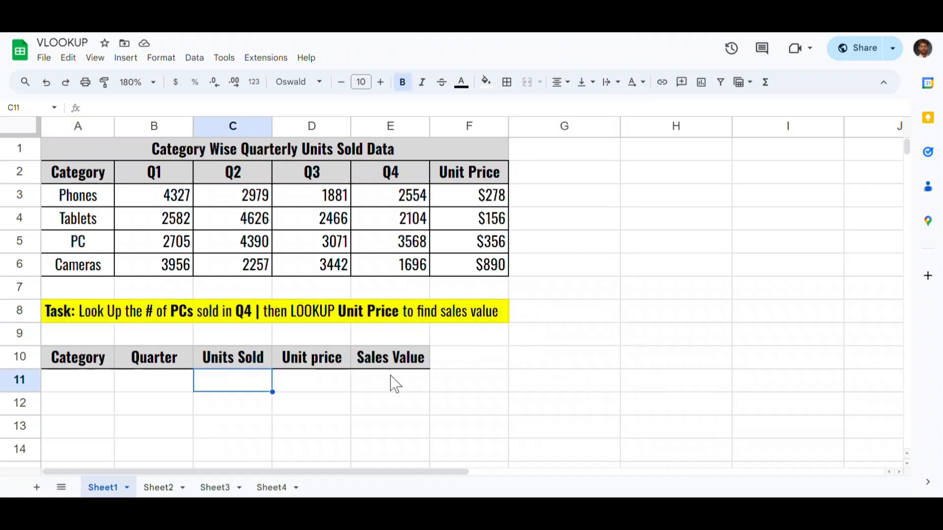
pyautogui.write('=vl')
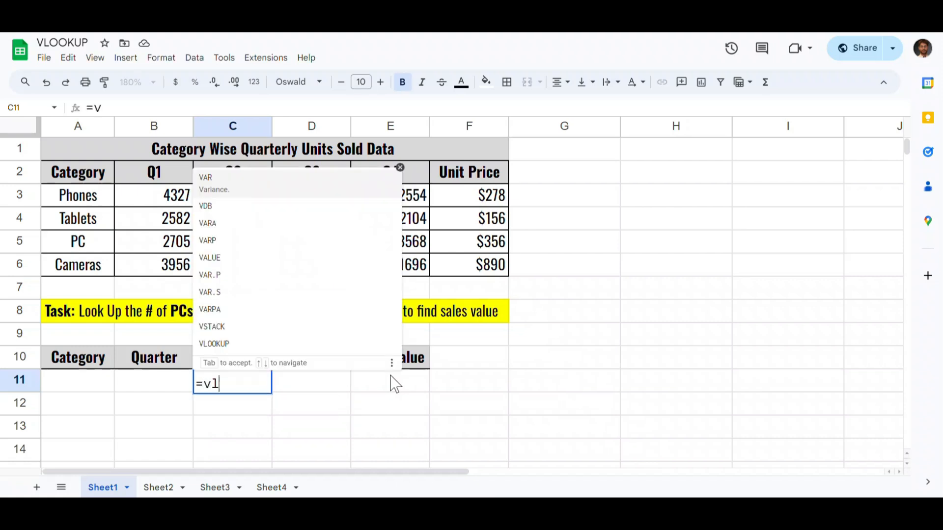
pyautogui.write('ok')
pyautogui.press('BackSpace')
pyautogui.write('o')
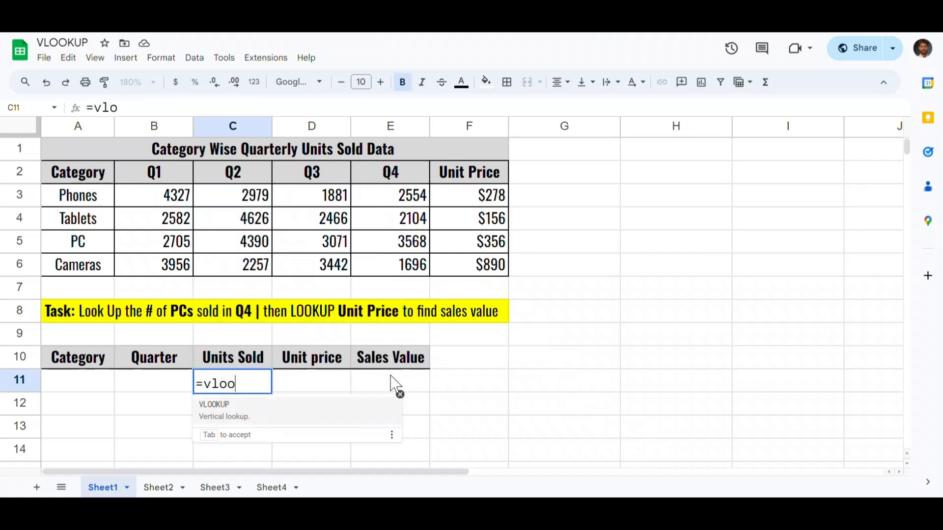
pyautogui.write('k')
pyautogui.press('Tab')
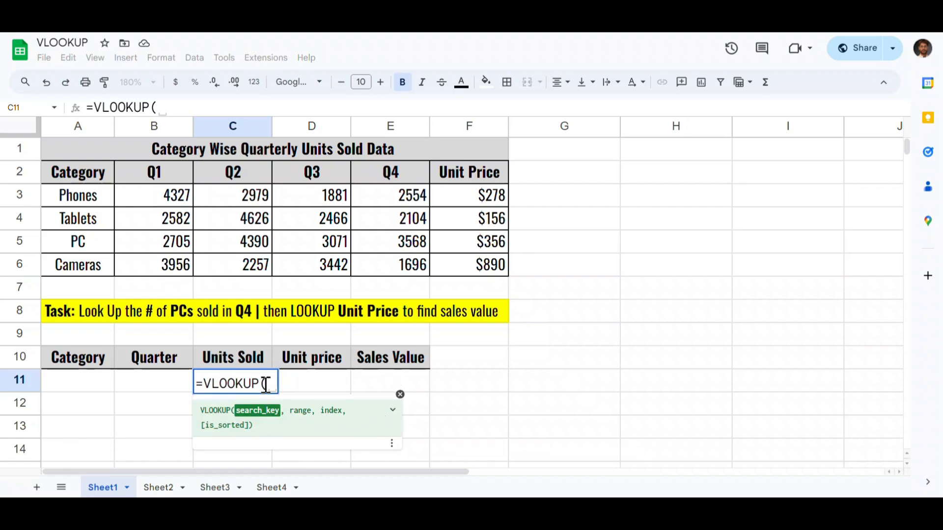
pyautogui.moveTo(293, 411); pyautogui.dragTo(312, 412)
pyautogui.moveTo(280, 412); pyautogui.dragTo(236, 411)
pyautogui.click(236, 410)
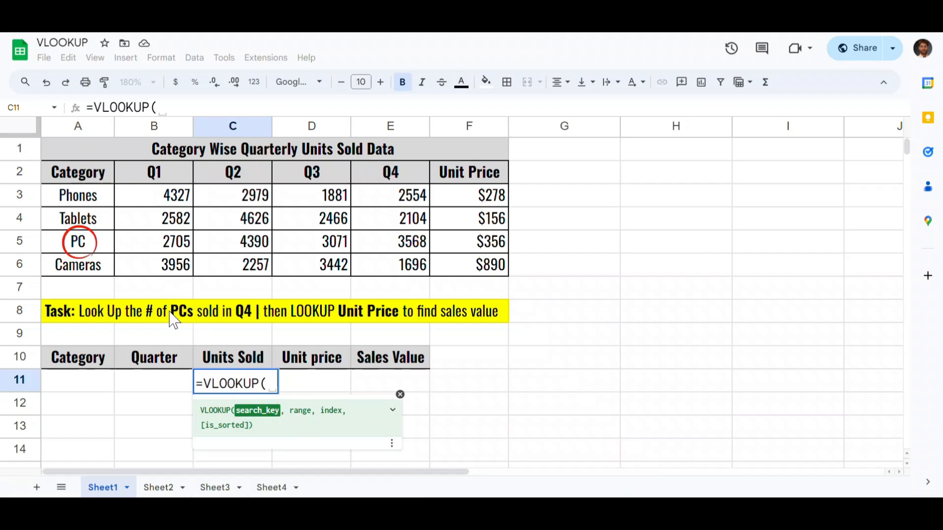
pyautogui.moveTo(280, 411); pyautogui.dragTo(235, 411)
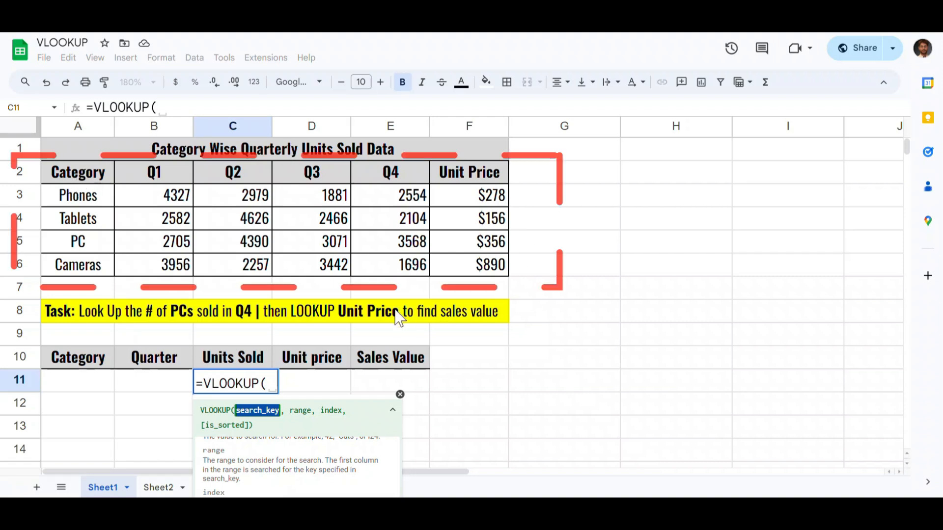
pyautogui.click(265, 387)
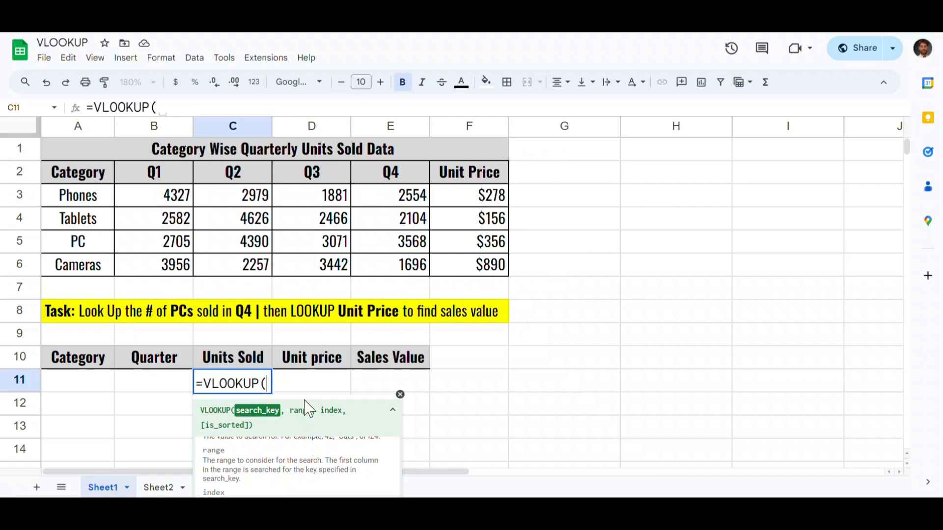
pyautogui.write('"PC"')
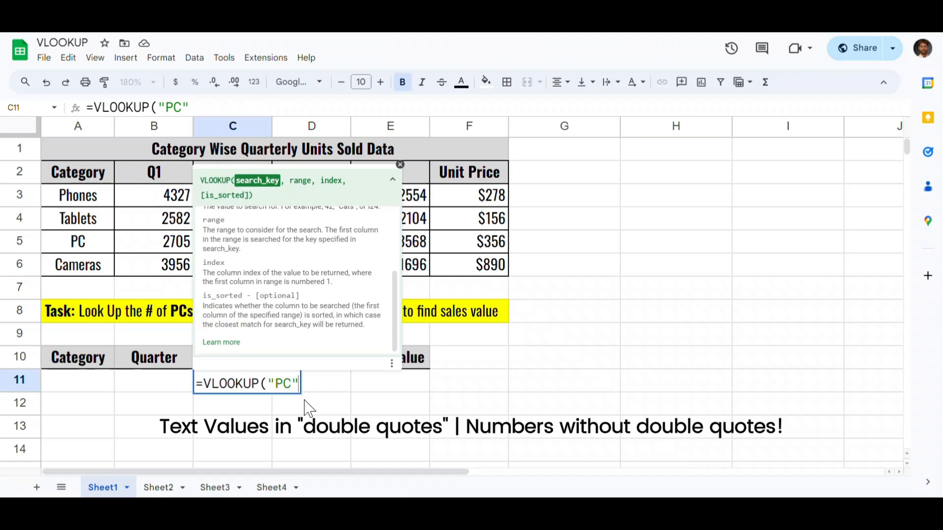
# Step: Add the data table A3:F6 as the lookup range, locked as the absolute reference $A$3:$F$6
pyautogui.write(',')
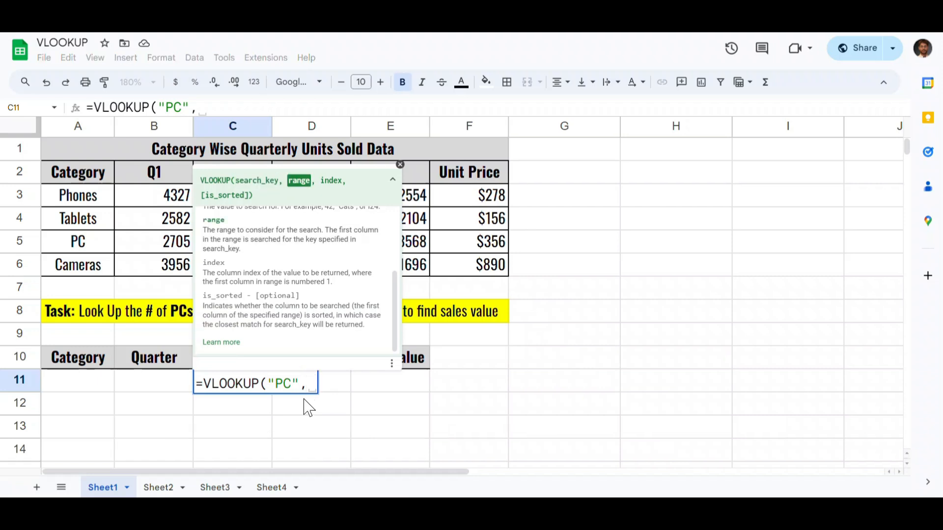
pyautogui.moveTo(313, 182); pyautogui.dragTo(290, 178)
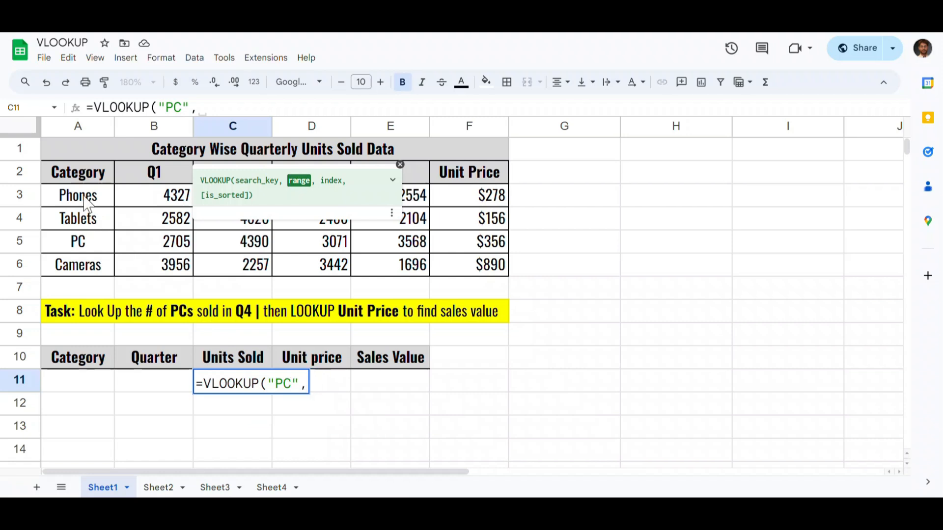
pyautogui.moveTo(83, 195); pyautogui.dragTo(469, 265)
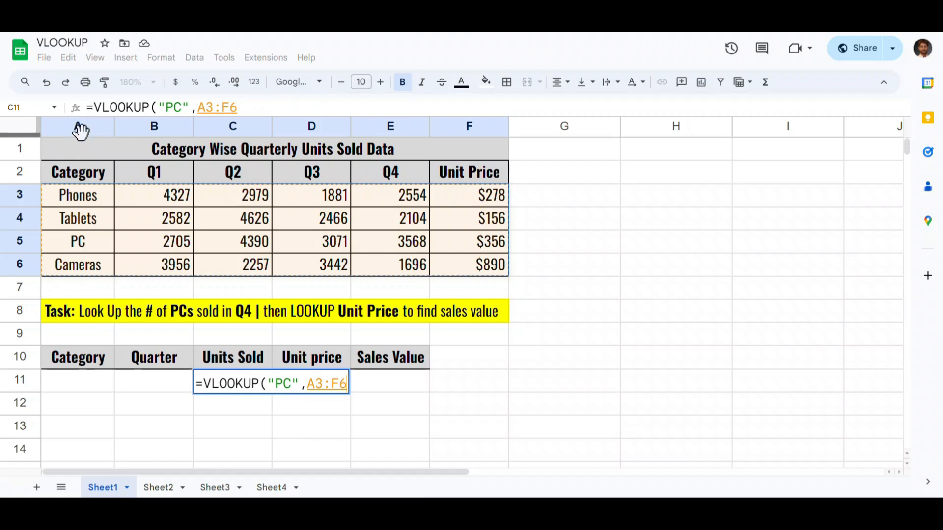
pyautogui.press('F4')
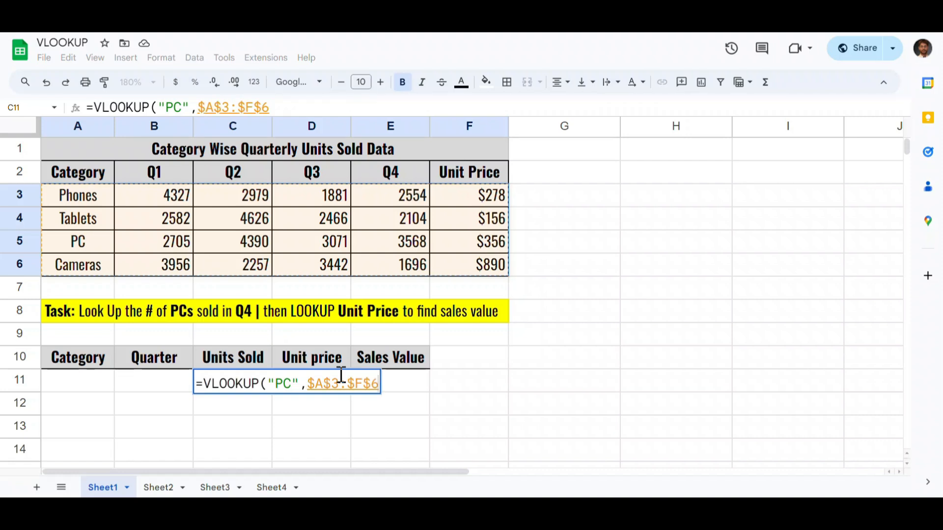
# Step: Complete the VLOOKUP with column index 5 and is_sorted set to false, and enter the formula
pyautogui.write(',')
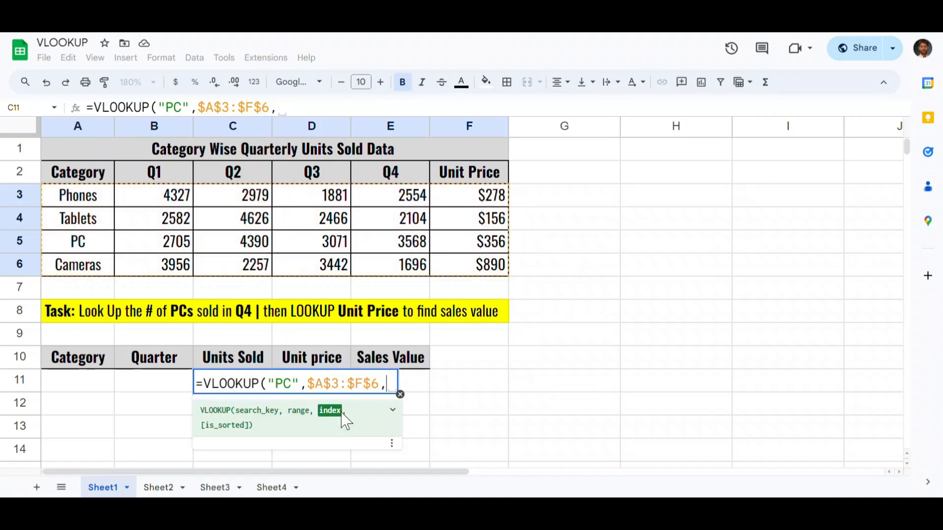
pyautogui.click(327, 412)
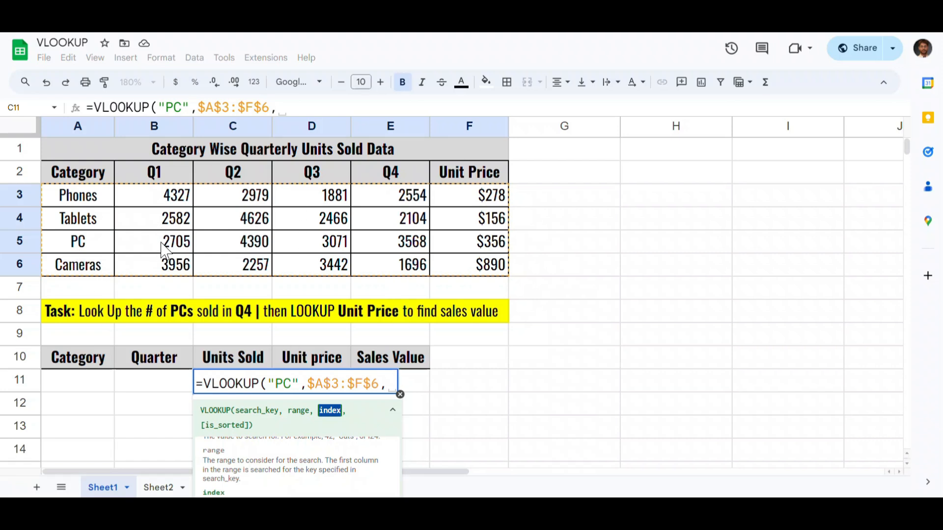
pyautogui.click(386, 384)
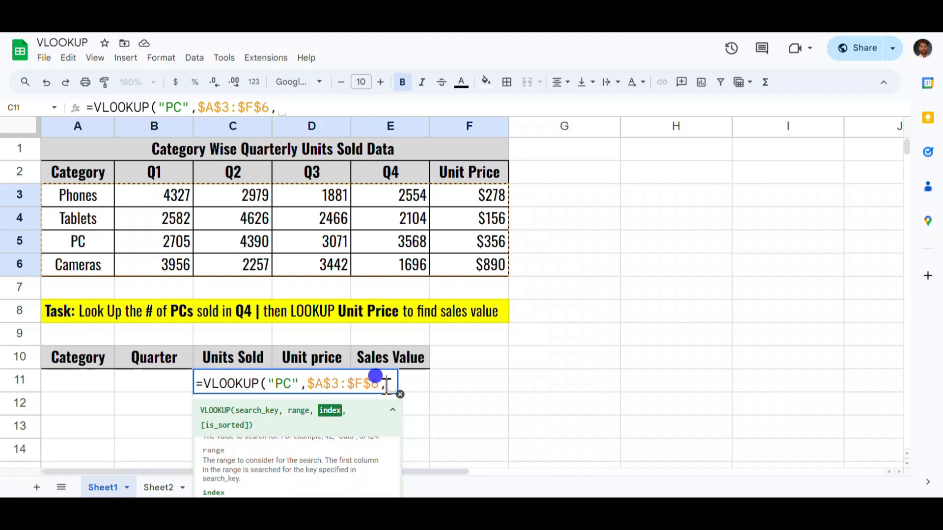
pyautogui.write('5')
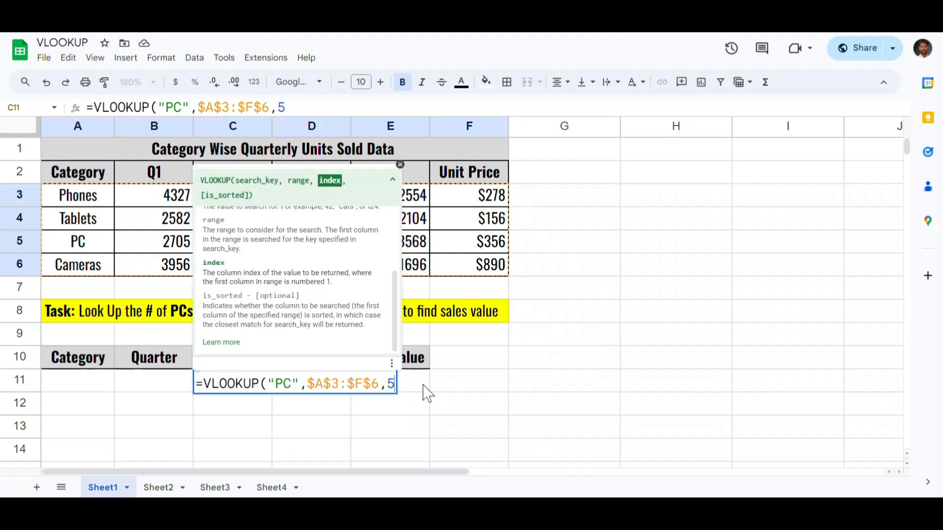
pyautogui.write(',')
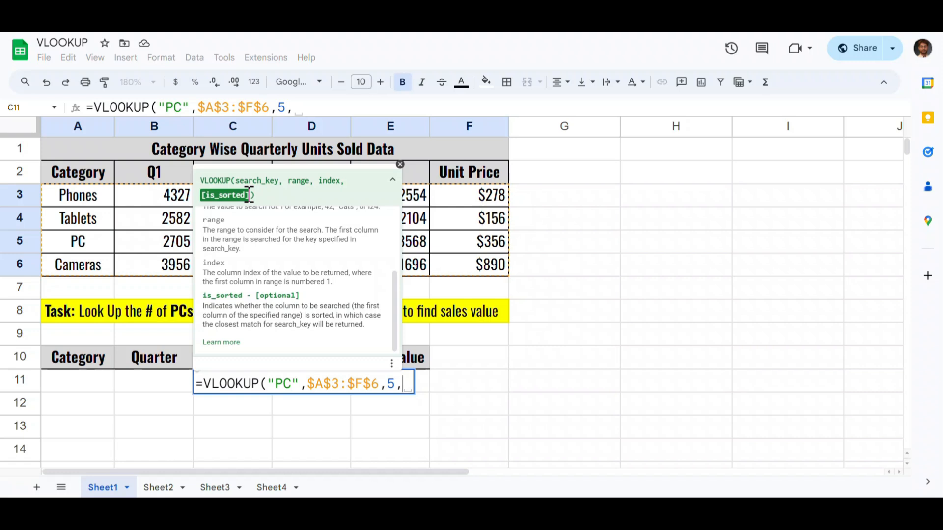
pyautogui.write('false)')
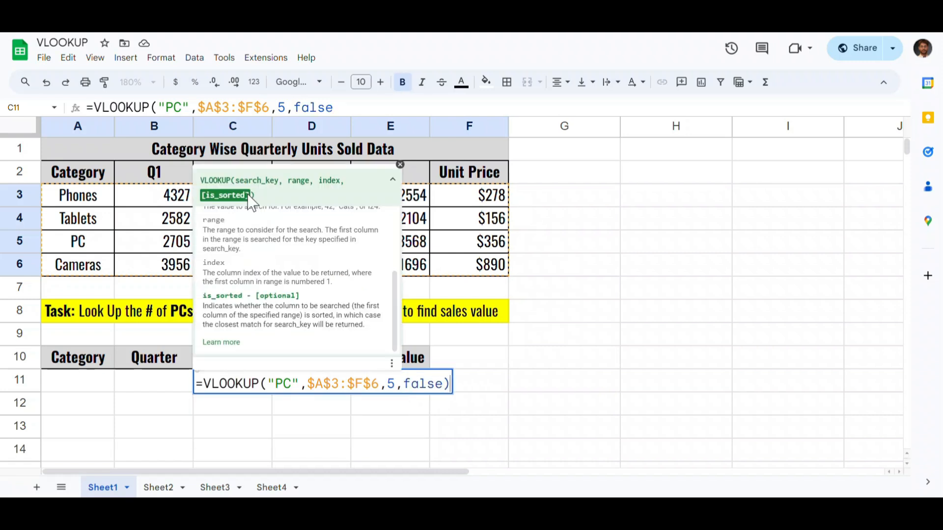
pyautogui.press('Return')
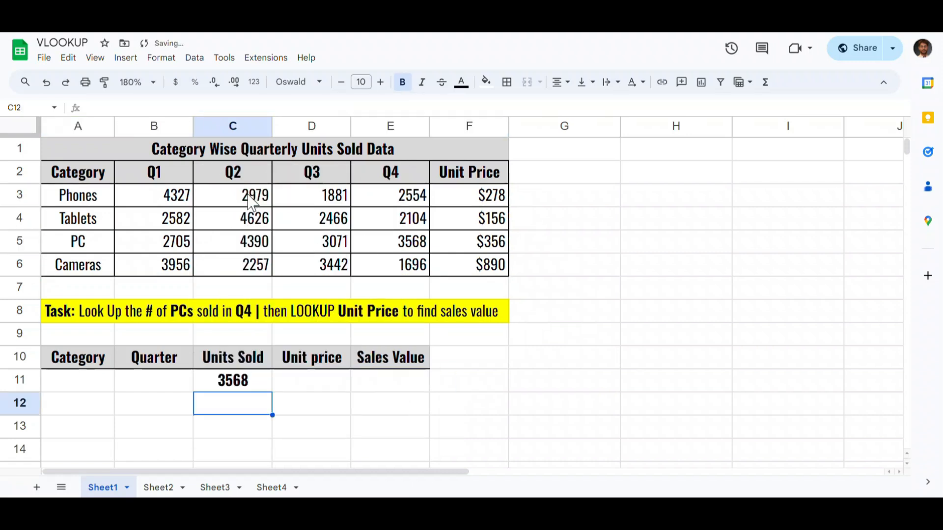
# Step: Fill the lookup result in C11 and the matching PC Q4 value in E5 with yellow
pyautogui.press('Up')
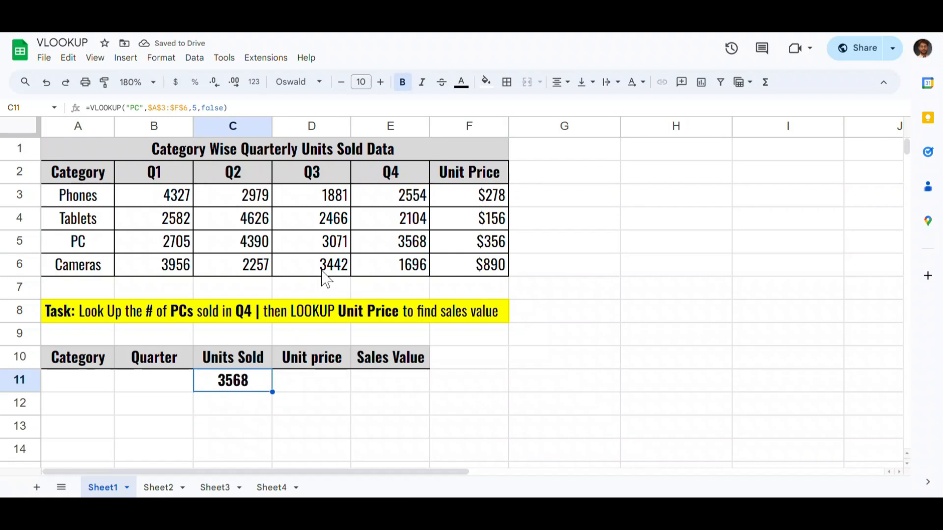
pyautogui.keyDown('ctrl'); pyautogui.click(389, 242); pyautogui.keyUp('ctrl')
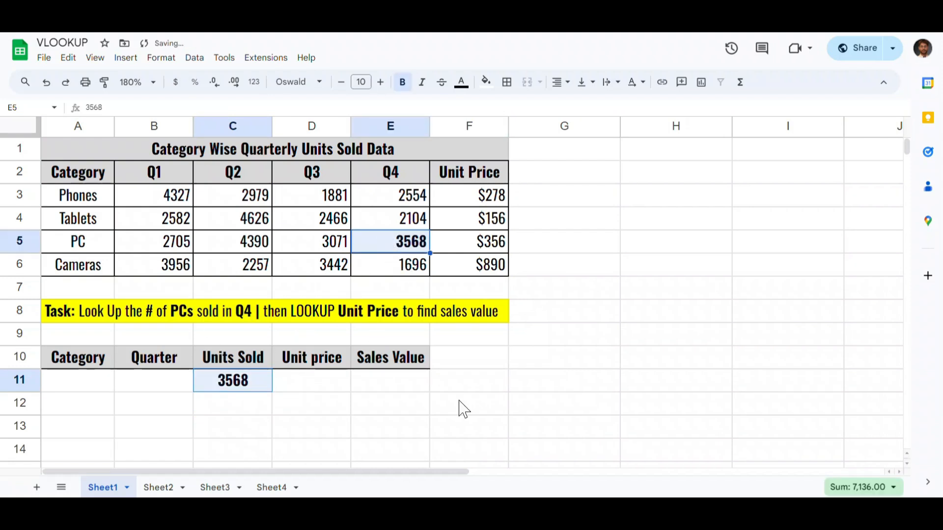
pyautogui.click(487, 82)
pyautogui.click(530, 139)
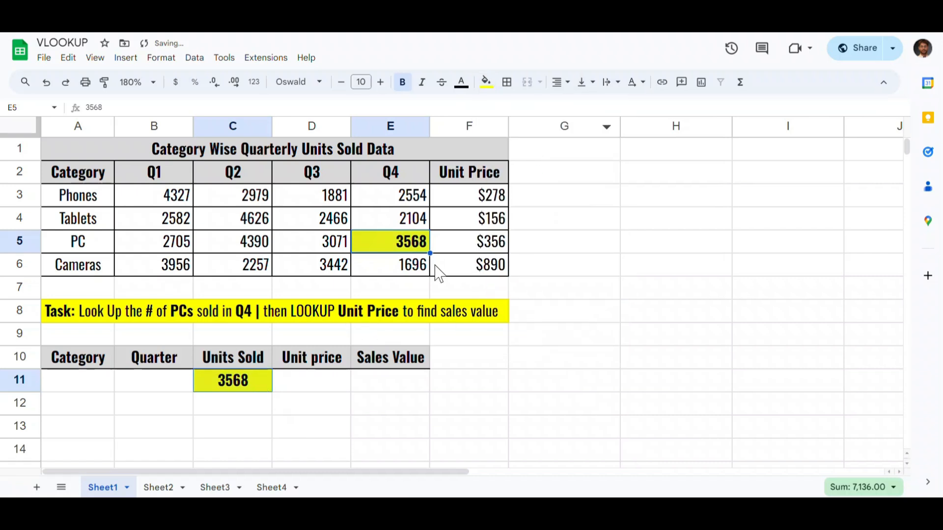
# Step: Review the empty Unit price and Sales Value cells and the hard-coded search key in the C11 formula, leaving it unedited
pyautogui.click(317, 385)
pyautogui.click(393, 388)
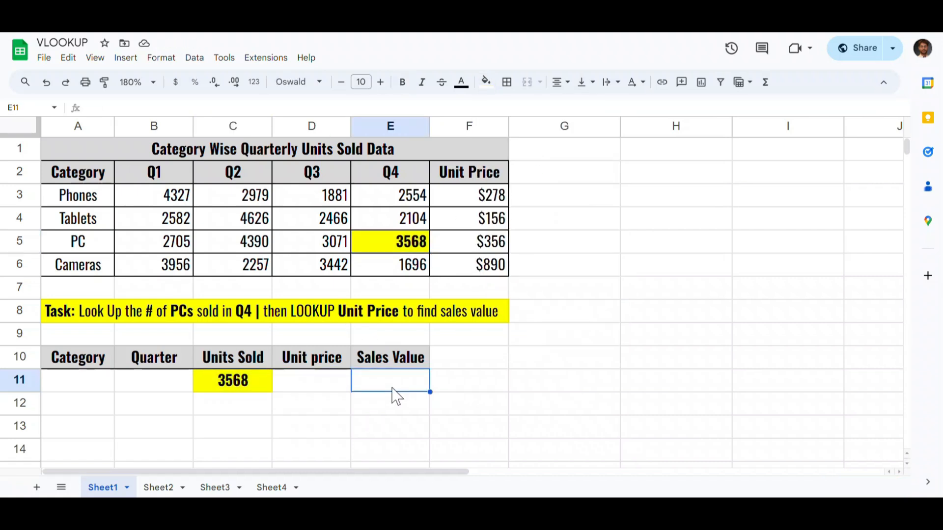
pyautogui.click(241, 383)
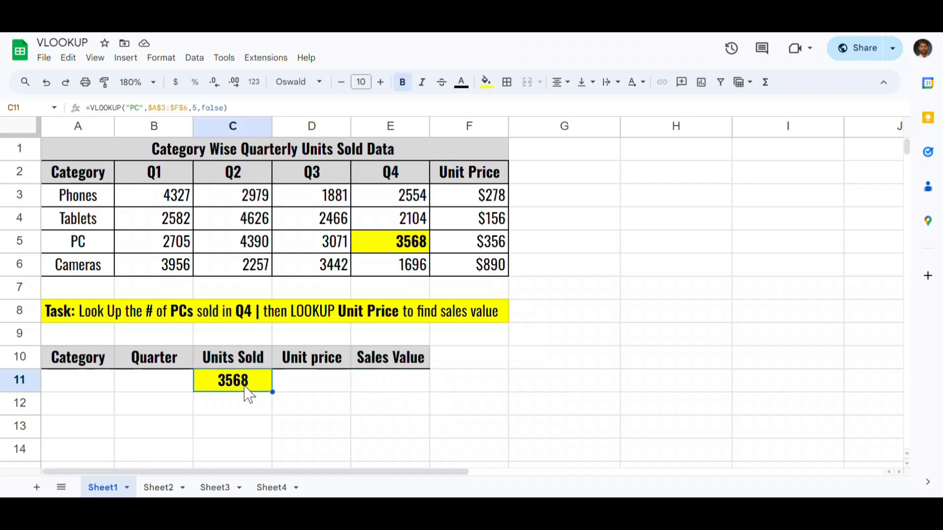
pyautogui.doubleClick(245, 386)
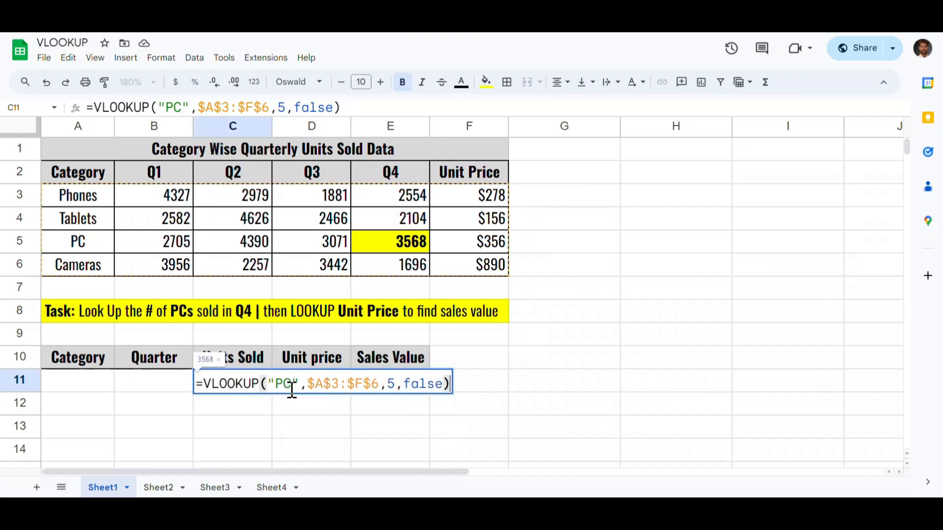
pyautogui.moveTo(300, 385); pyautogui.dragTo(270, 383)
pyautogui.moveTo(270, 383); pyautogui.dragTo(271, 384)
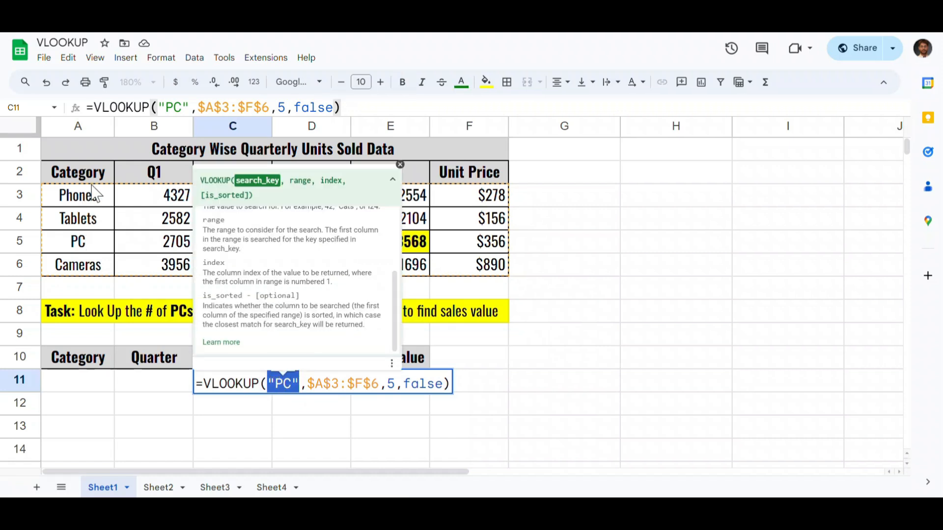
pyautogui.click(297, 384)
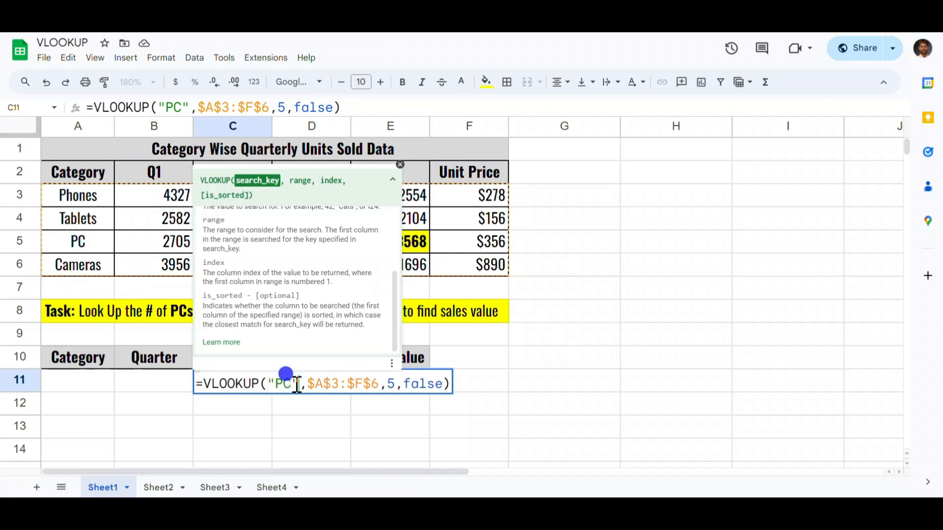
pyautogui.moveTo(299, 384); pyautogui.dragTo(273, 379)
pyautogui.press('Escape')
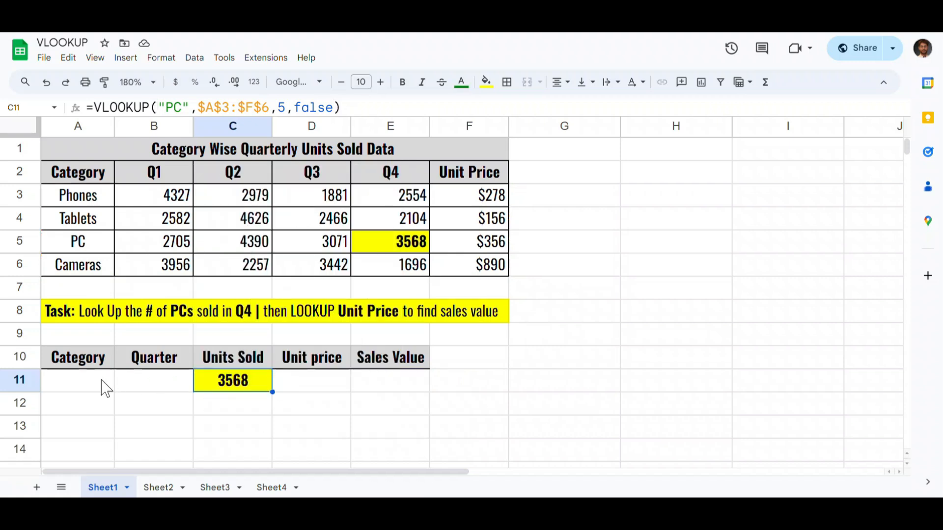
# Step: Enter PC as the category in A11 and replace the hard-coded search key in the C11 formula with a reference to A11
pyautogui.click(101, 385)
pyautogui.write('PC')
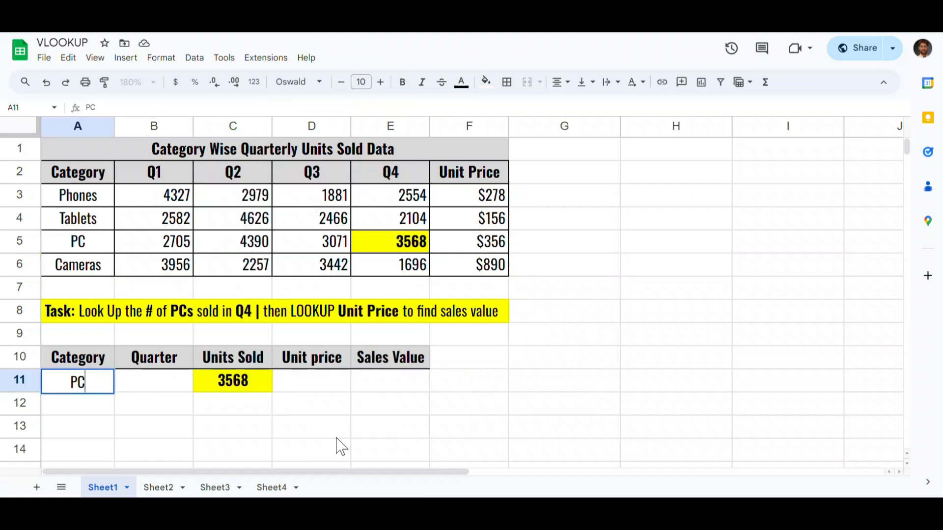
pyautogui.doubleClick(226, 380)
pyautogui.moveTo(301, 384); pyautogui.dragTo(267, 382)
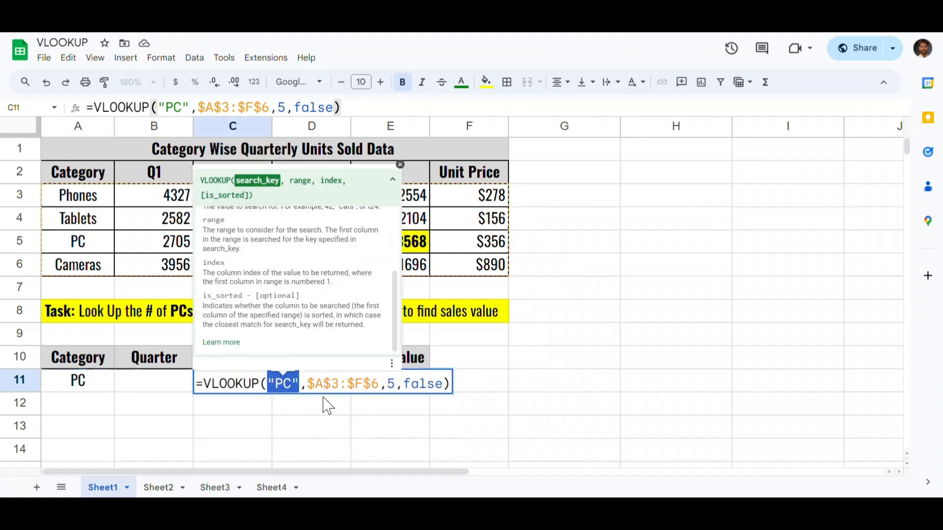
pyautogui.press('BackSpace')
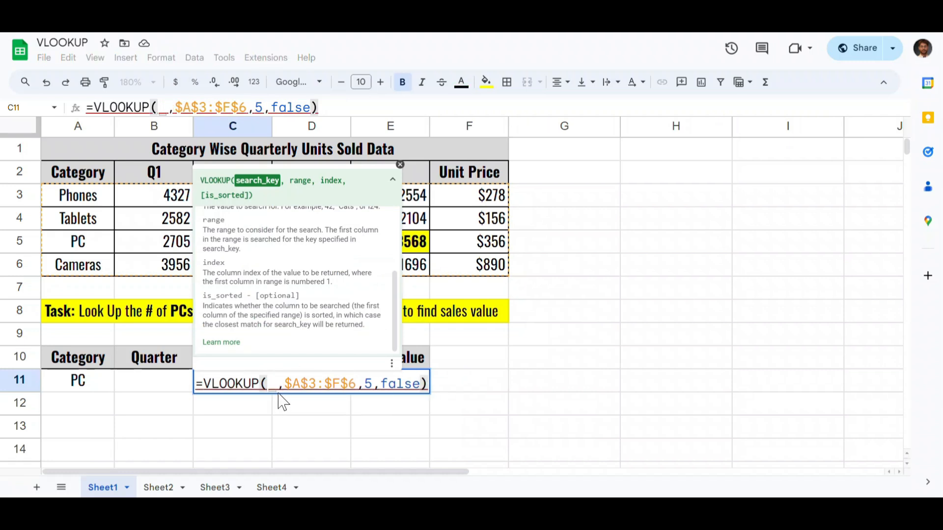
pyautogui.click(92, 383)
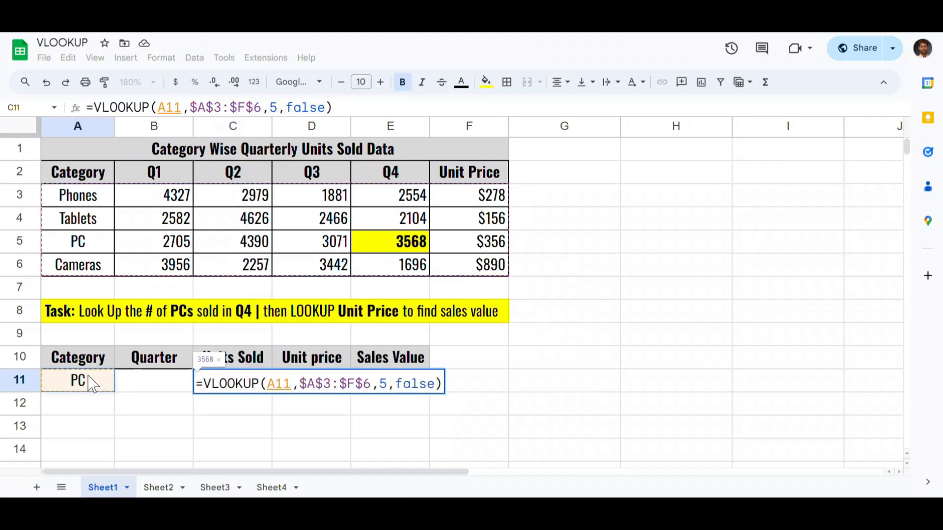
pyautogui.press('Return')
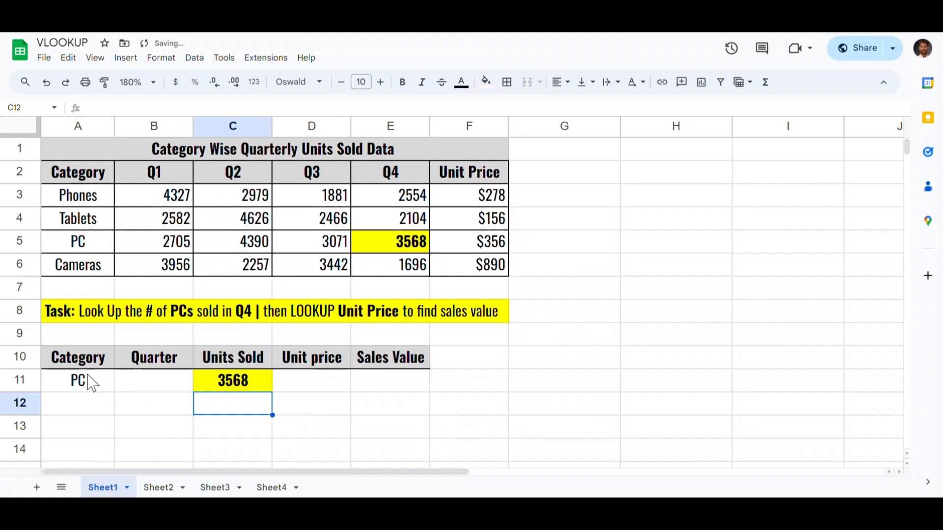
# Step: Replace the column index in the C11 formula with a MATCH function that uses B11 as its search key
pyautogui.click(244, 386)
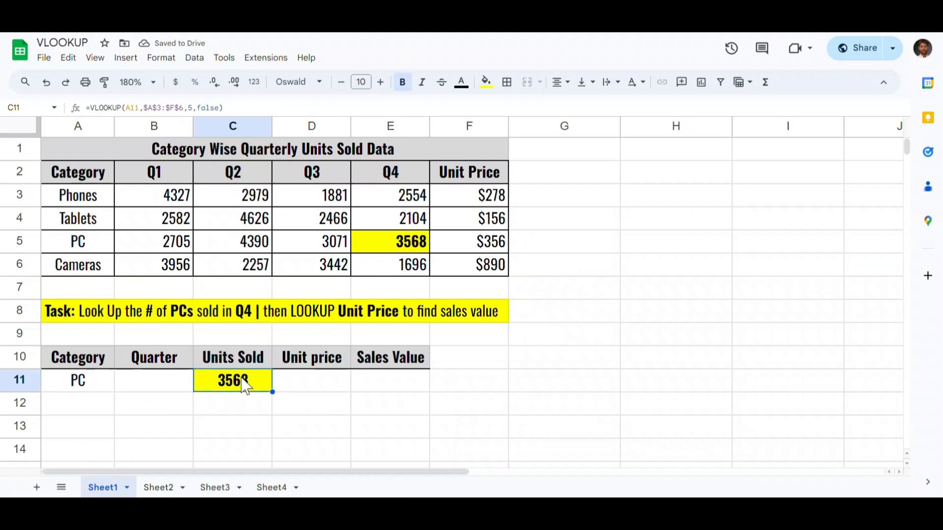
pyautogui.doubleClick(243, 379)
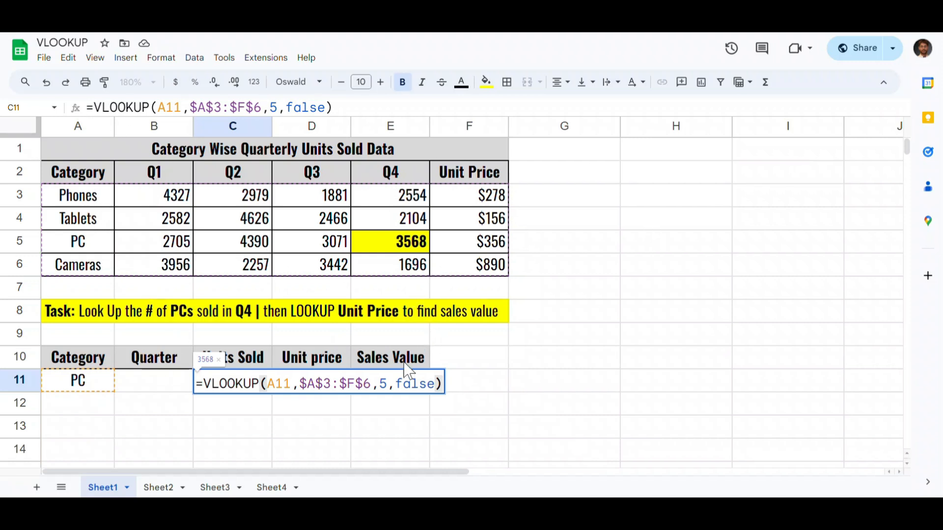
pyautogui.doubleClick(385, 383)
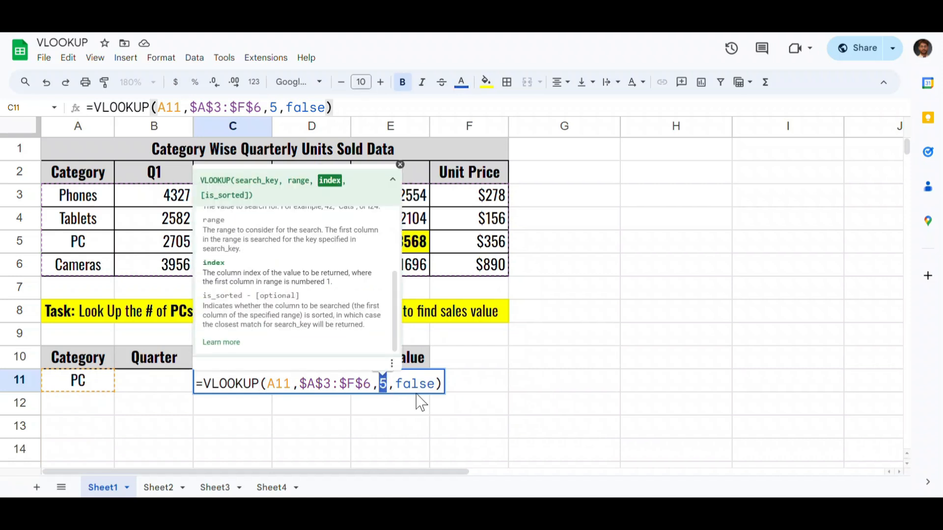
pyautogui.press('BackSpace')
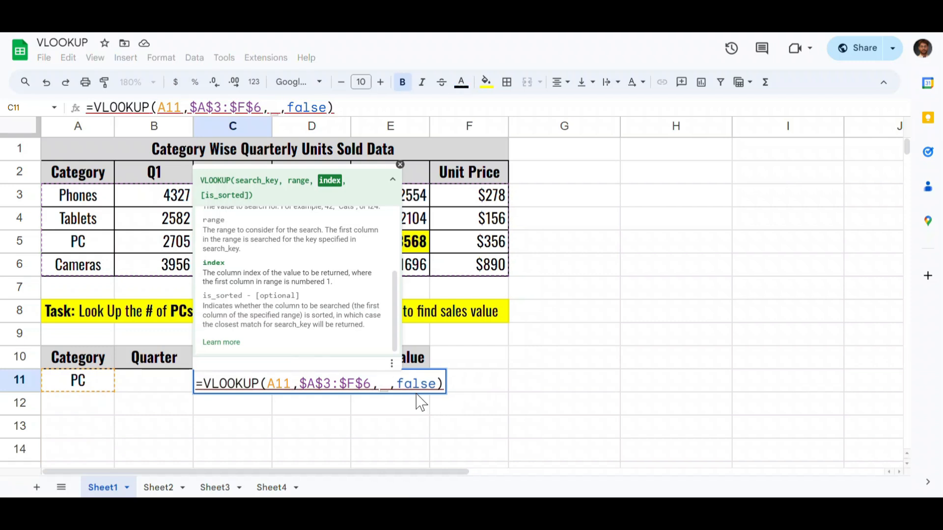
pyautogui.write('match')
pyautogui.press('Tab')
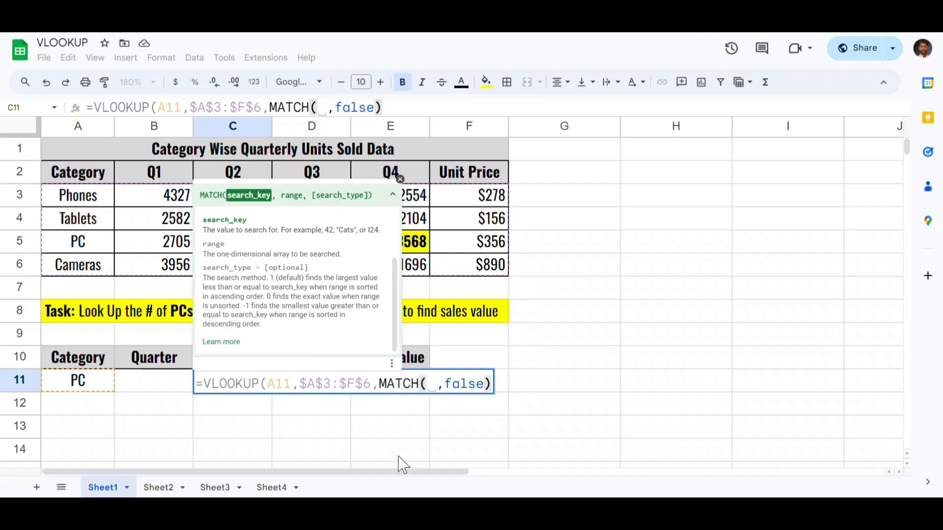
pyautogui.click(157, 390)
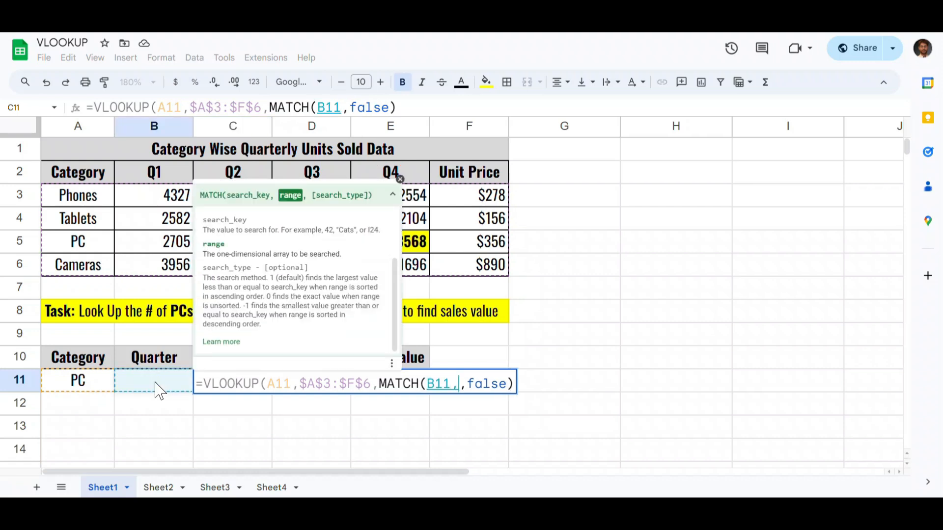
pyautogui.write(',')
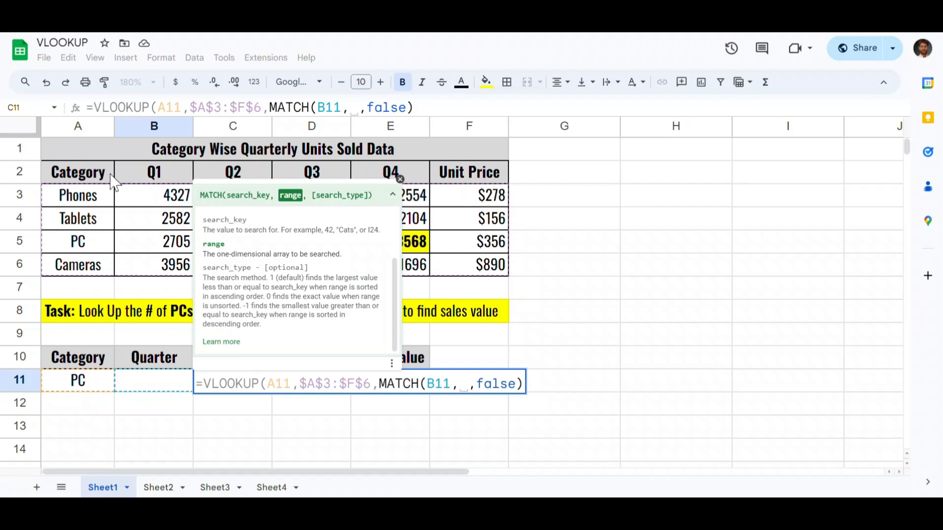
# Step: Add the header row A2:F2 as the MATCH range, locked as the absolute reference $A$2:$F$2
pyautogui.click(393, 194)
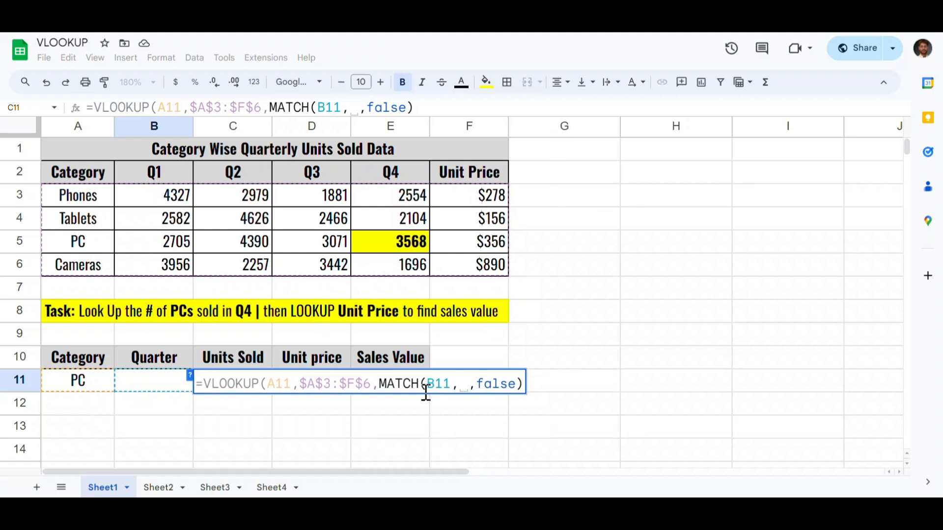
pyautogui.press('Delete')
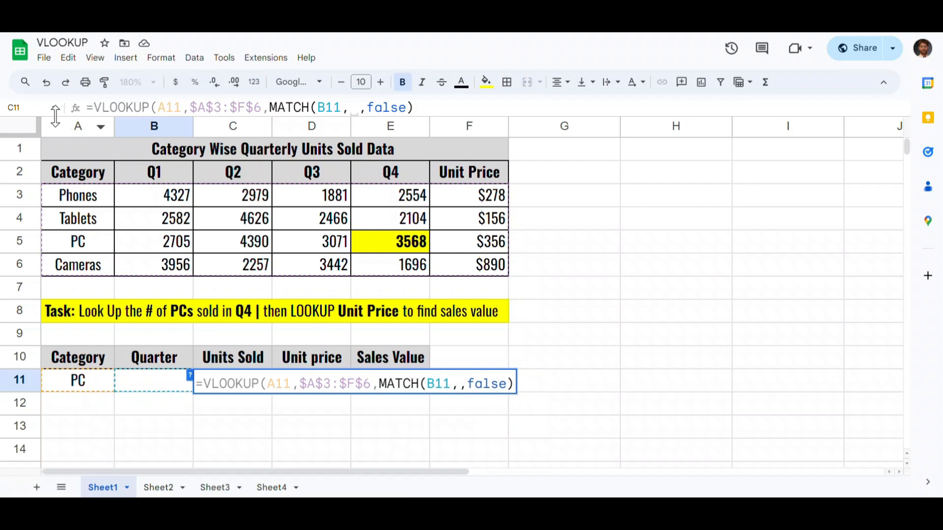
pyautogui.moveTo(86, 178); pyautogui.dragTo(446, 185)
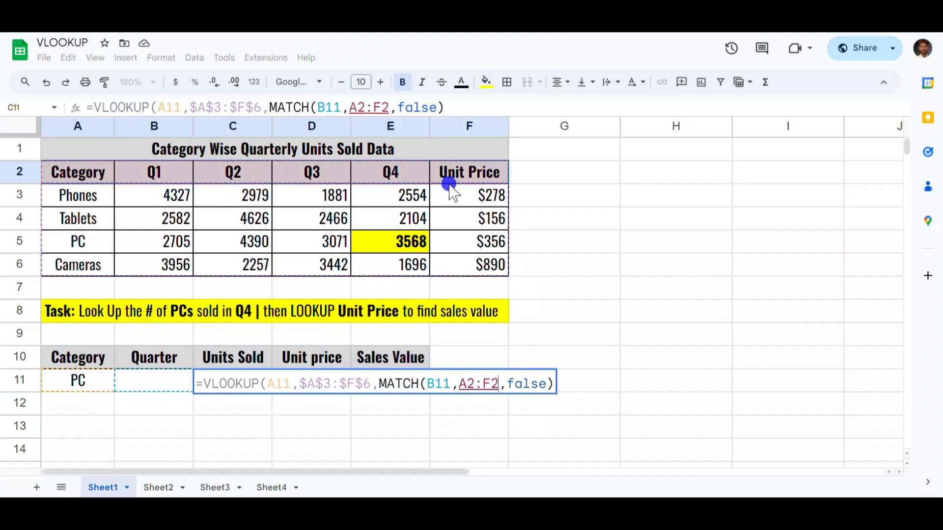
pyautogui.press('F4')
pyautogui.write(',')
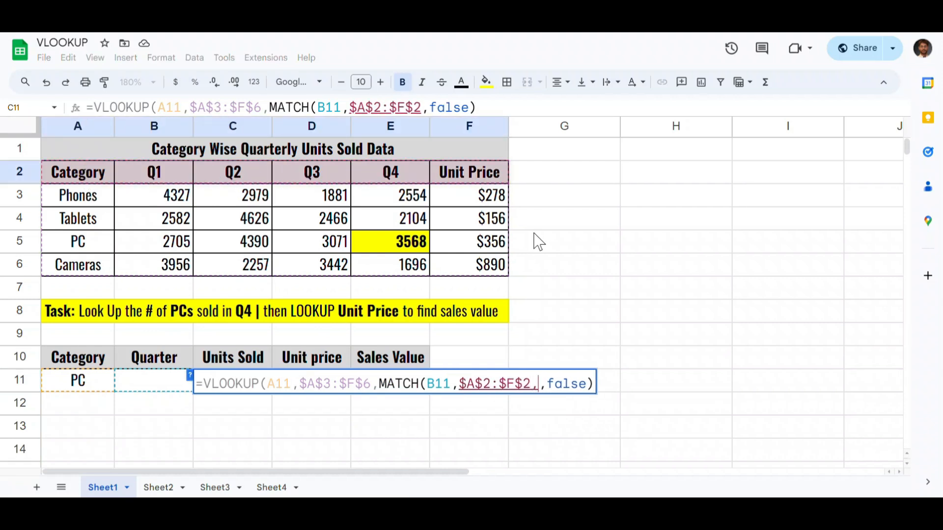
# Step: Set the MATCH search type to 0, close the function before the false argument, and enter the C11 formula
pyautogui.click(189, 376)
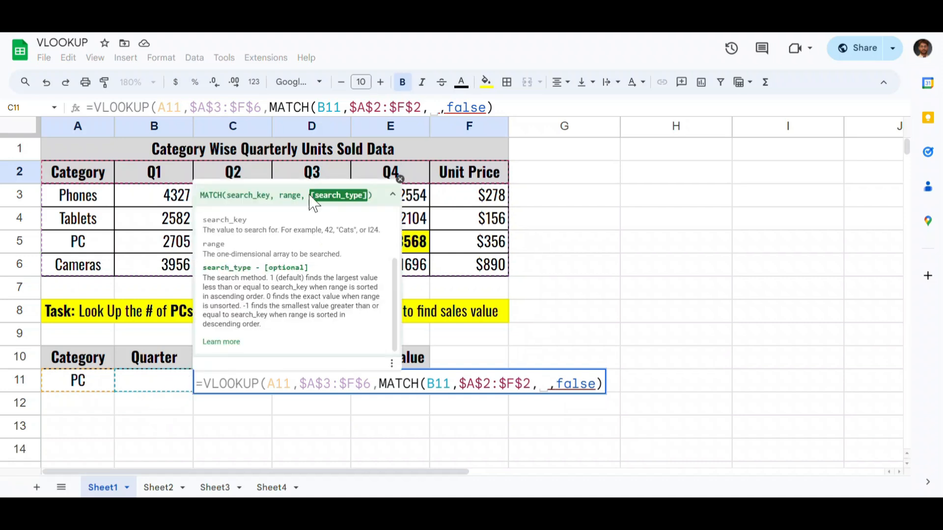
pyautogui.moveTo(310, 197); pyautogui.dragTo(367, 201)
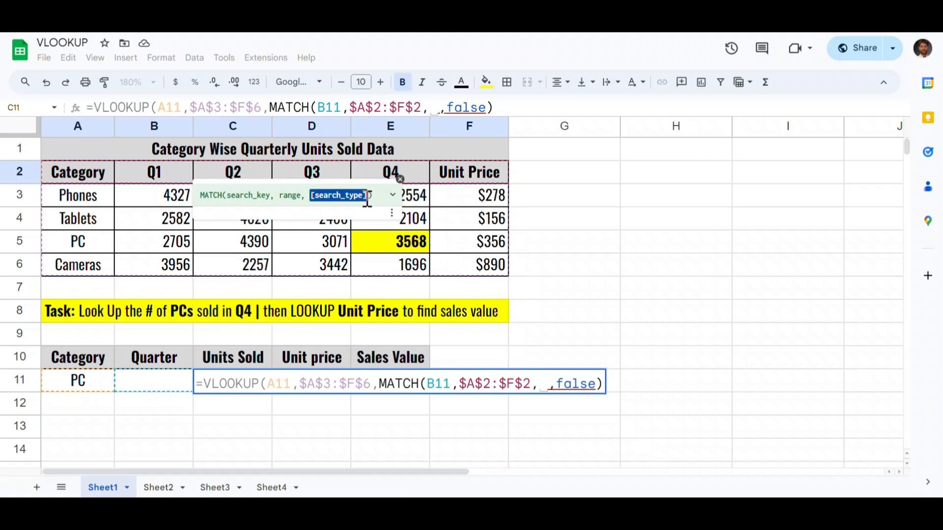
pyautogui.click(399, 178)
pyautogui.press('Delete')
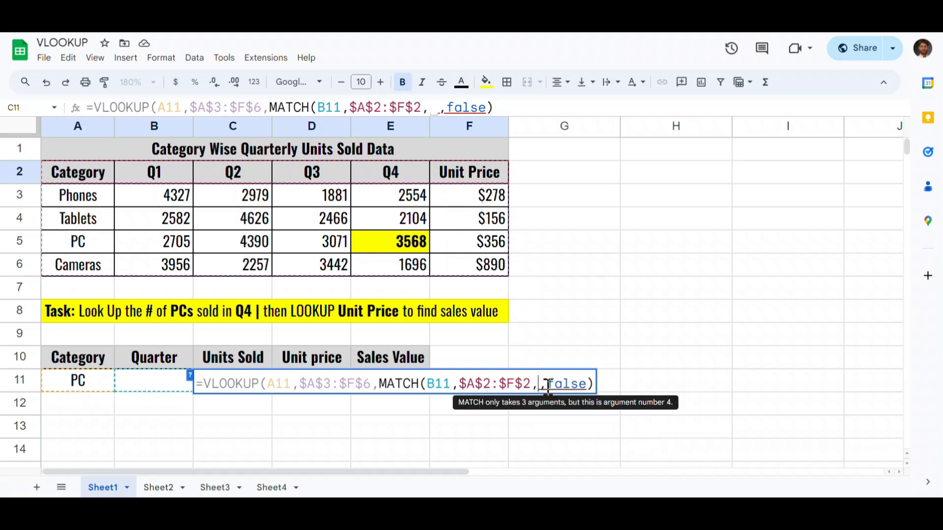
pyautogui.write('0')
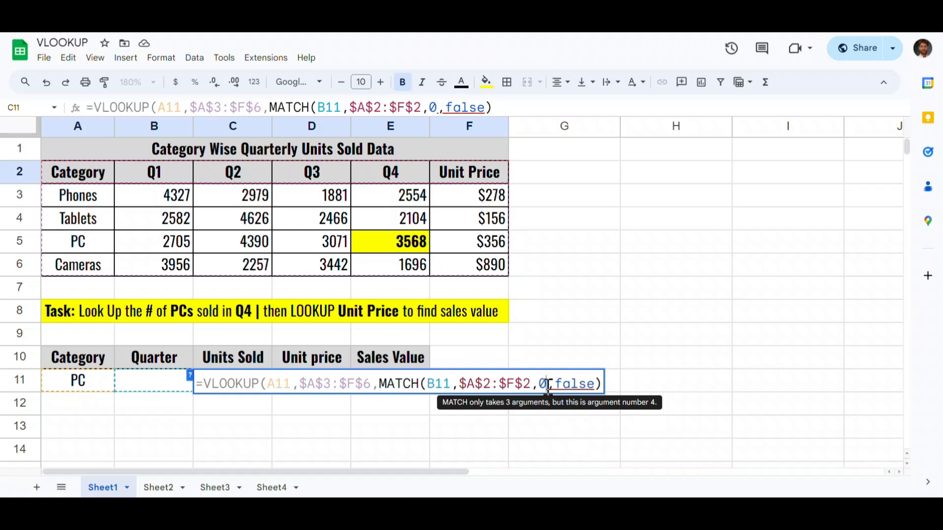
pyautogui.write(')')
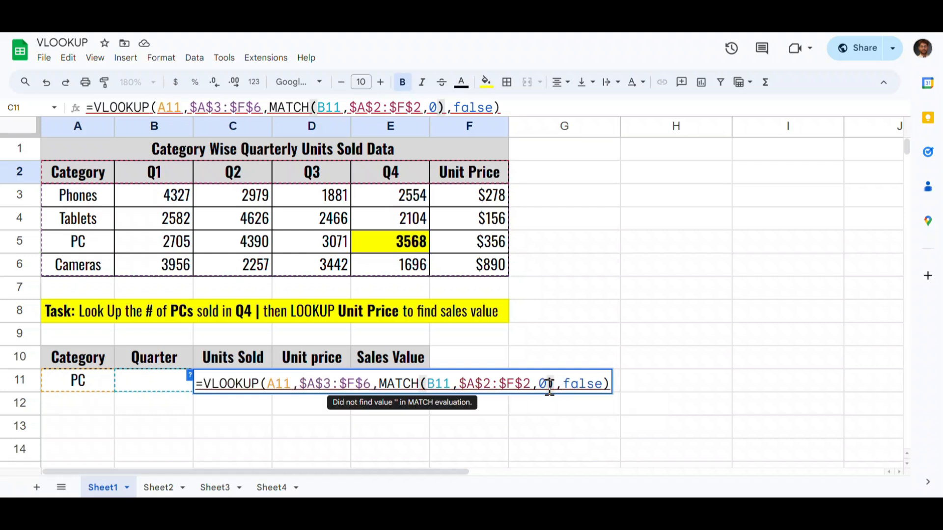
pyautogui.click(584, 384)
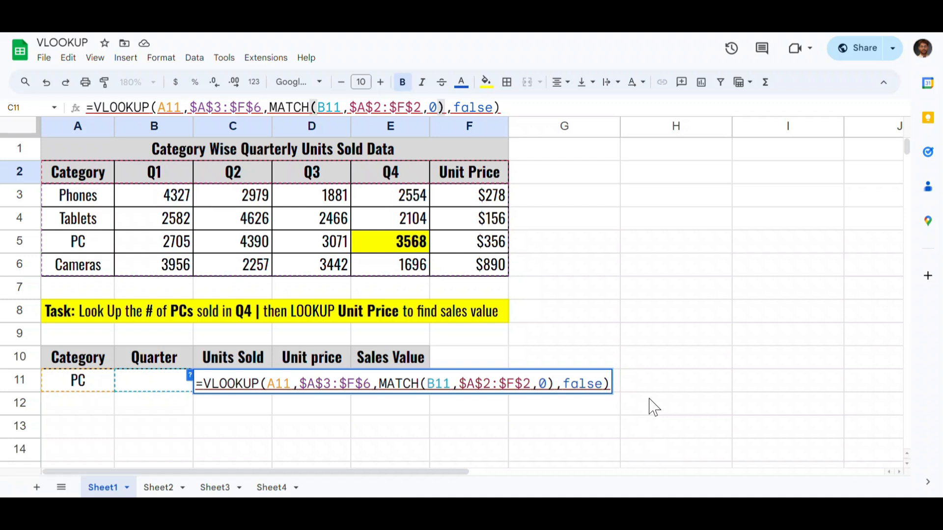
pyautogui.press('Return')
# Step: Enter Q4 as the quarter in B11 and compare the Units Sold result in C11 with the PC Q4 value in E5
pyautogui.click(126, 388)
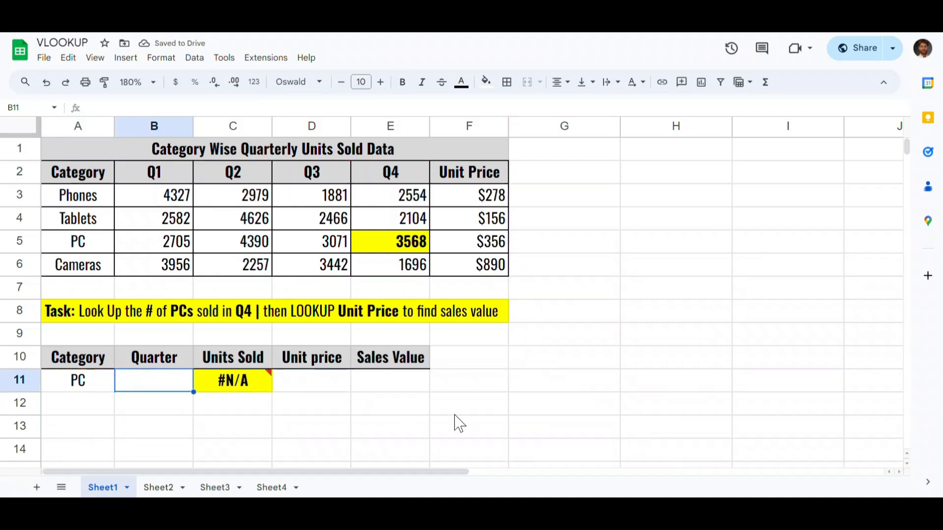
pyautogui.write('Q4')
pyautogui.press('Return')
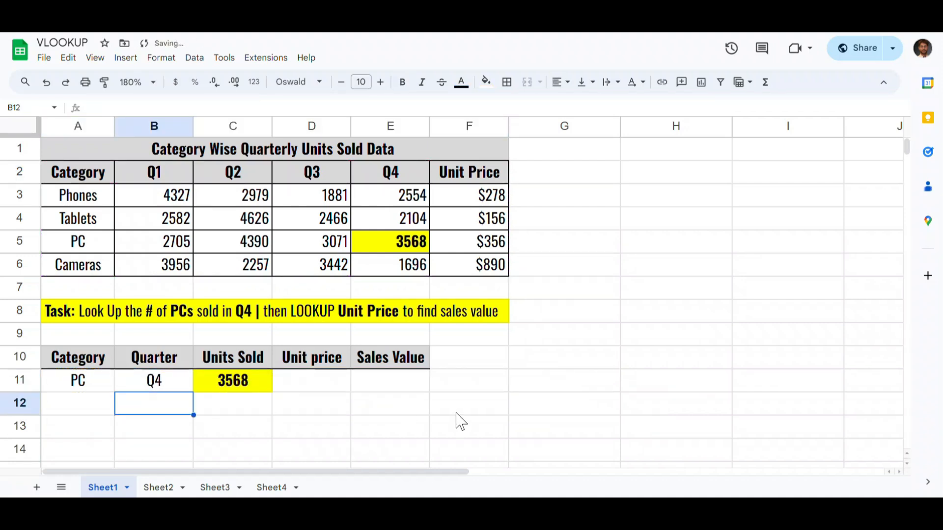
pyautogui.click(231, 383)
pyautogui.keyDown('ctrl'); pyautogui.click(400, 242); pyautogui.keyUp('ctrl')
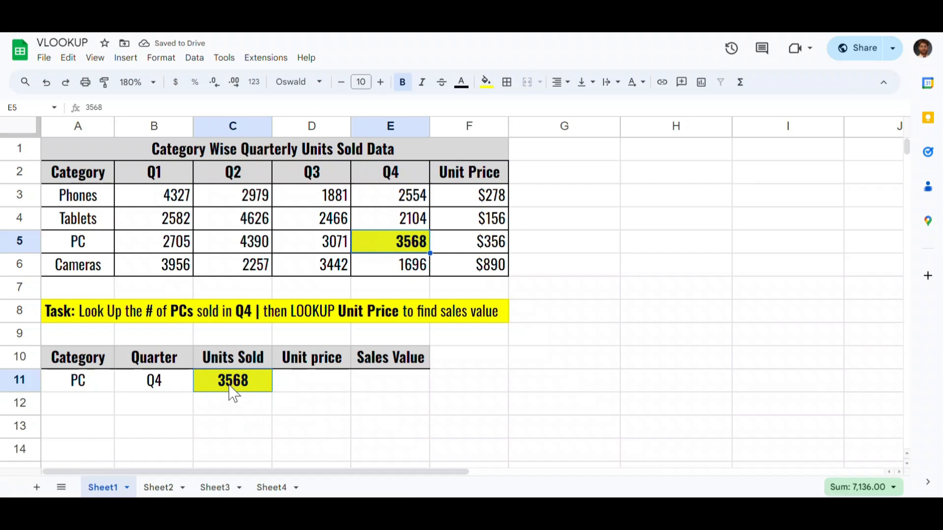
# Step: Start a VLOOKUP in the Unit price cell D11 with A11 as the search key and $A$3:$F$6 as the locked range
pyautogui.click(279, 373)
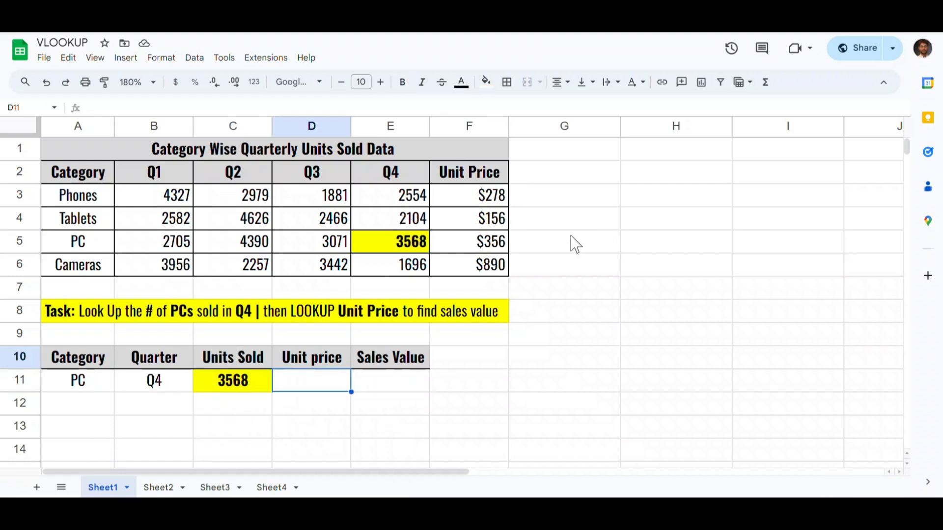
pyautogui.click(344, 312)
pyautogui.click(76, 240)
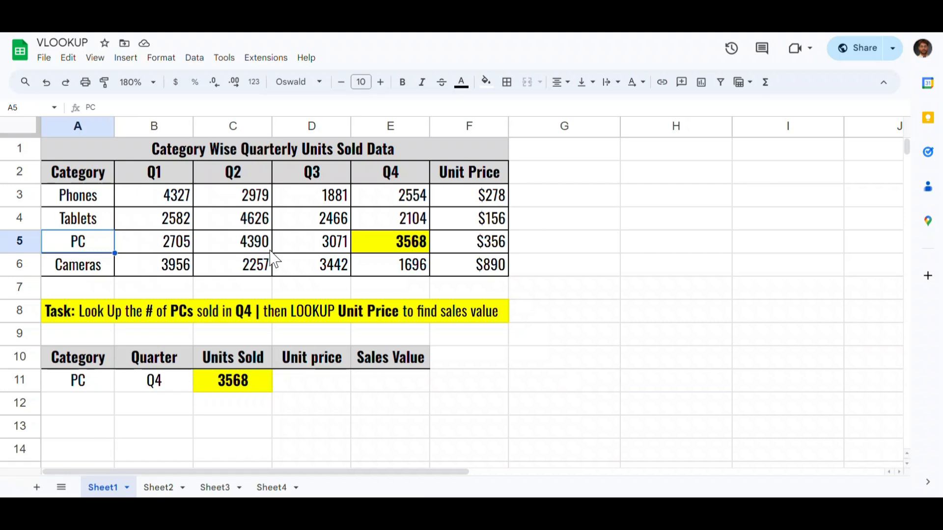
pyautogui.click(311, 388)
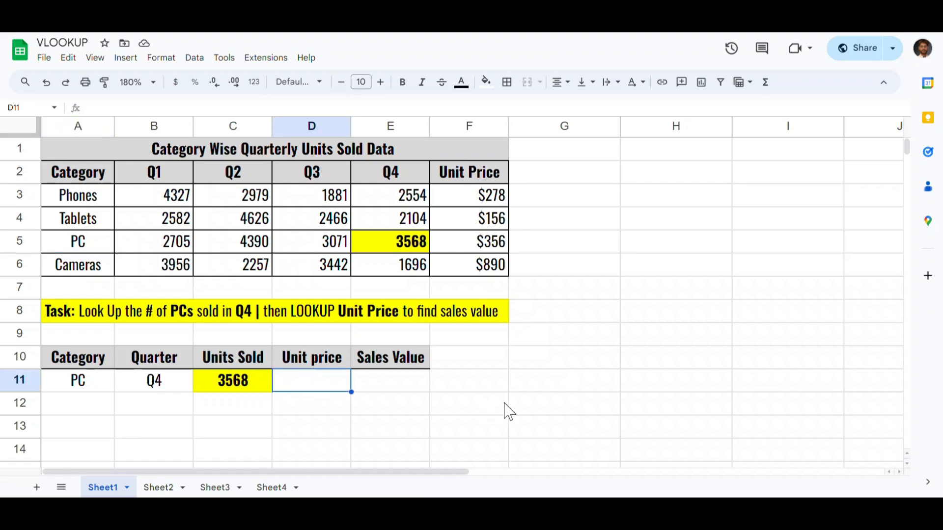
pyautogui.write('=VLOOKUP(')
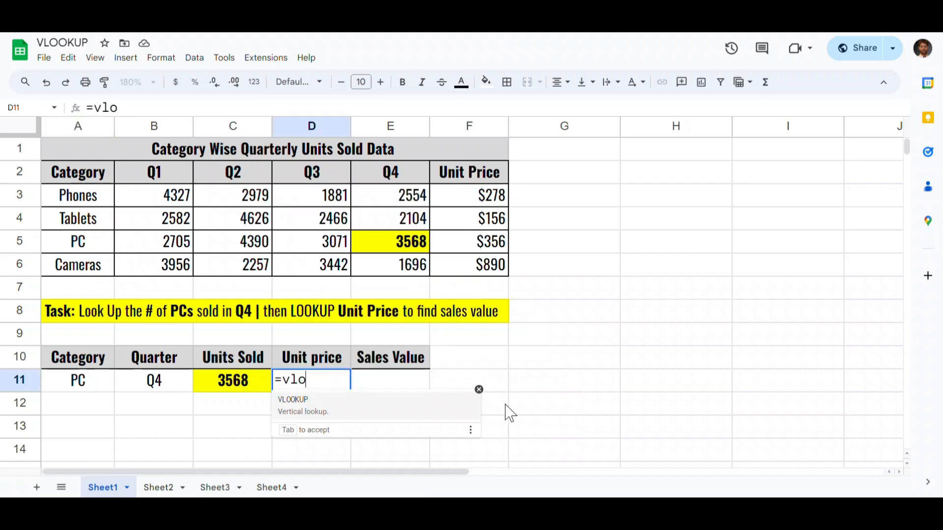
pyautogui.click(269, 376)
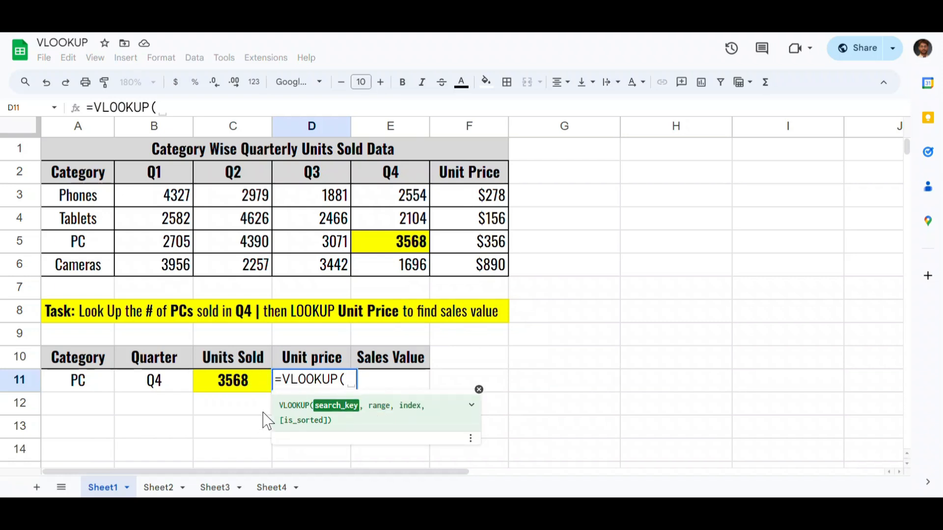
pyautogui.click(82, 382)
pyautogui.write(',')
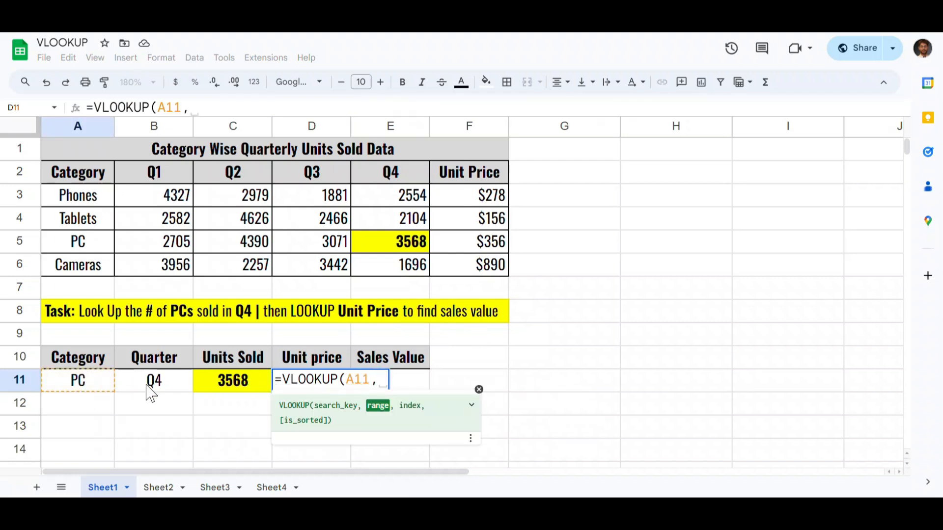
pyautogui.moveTo(69, 185); pyautogui.dragTo(481, 261)
pyautogui.press('F4')
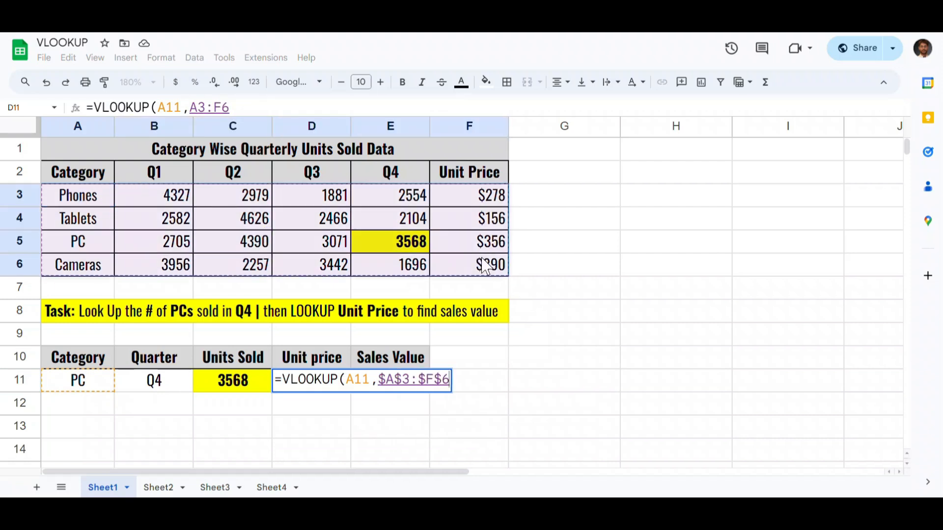
pyautogui.write(',')
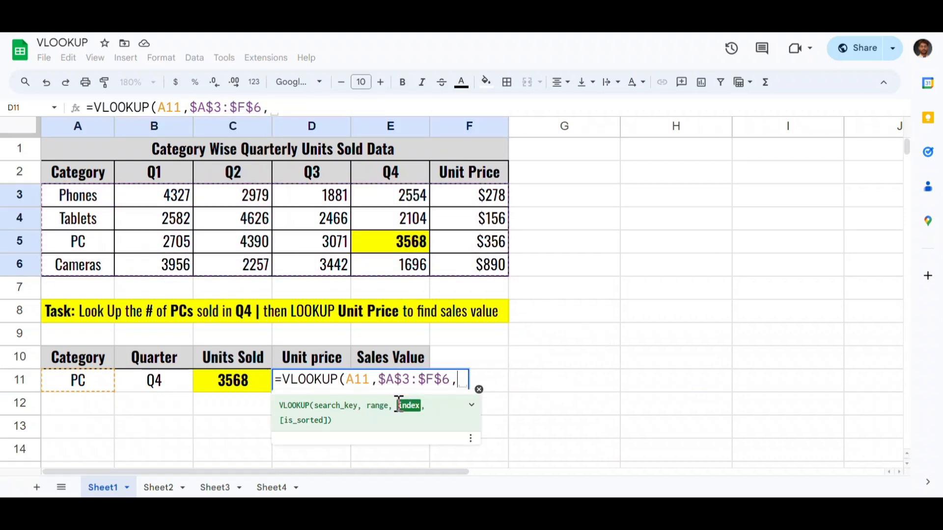
# Step: Nest MATCH as the VLOOKUP index in D11, with header D10 as its search key and the locked range $A$2:$F$2
pyautogui.write('match(')
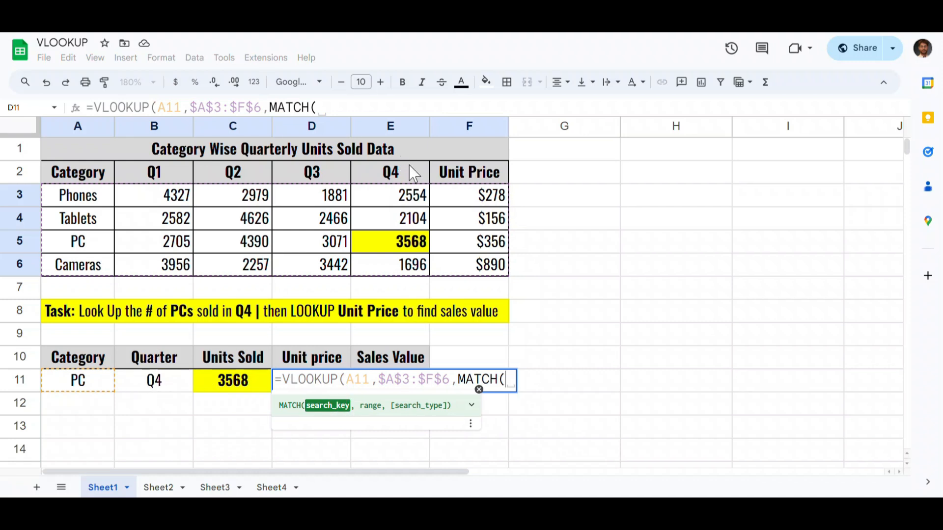
pyautogui.click(309, 361)
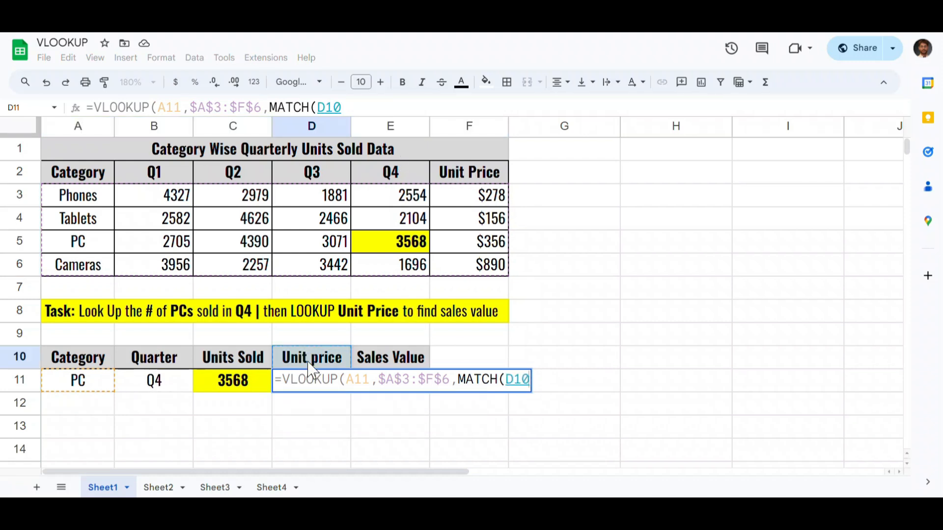
pyautogui.write(',')
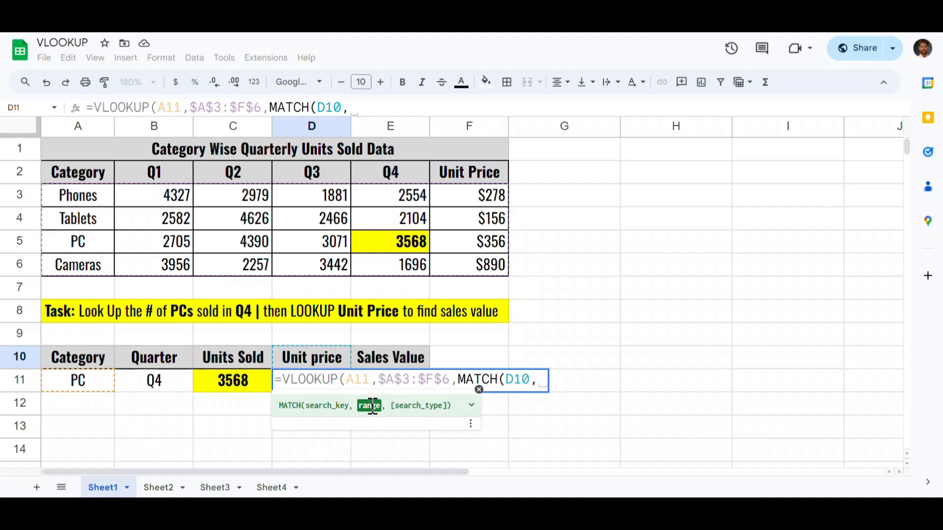
pyautogui.moveTo(97, 177); pyautogui.dragTo(466, 177)
pyautogui.press('F4')
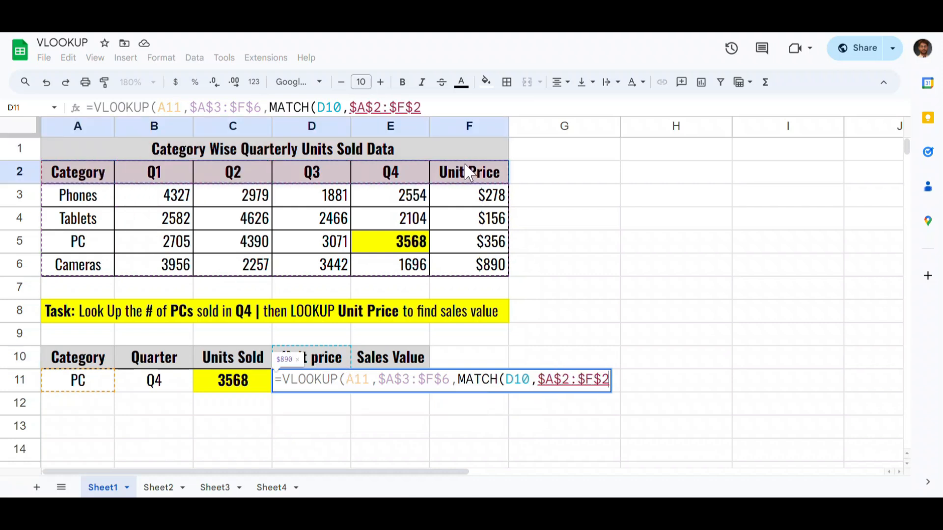
# Step: Set the MATCH search type to 0, finish the VLOOKUP with the false argument, and enter the D11 formula
pyautogui.write(',')
pyautogui.write('0')
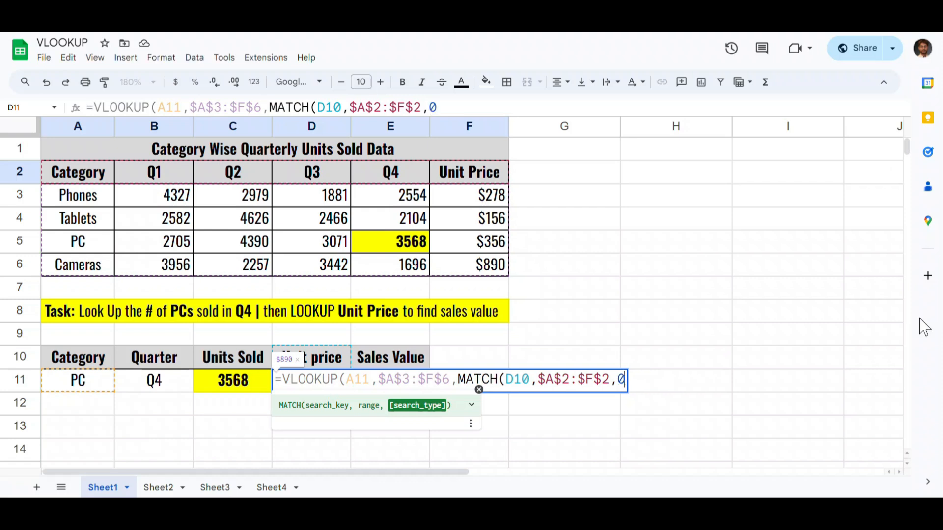
pyautogui.write('),false)')
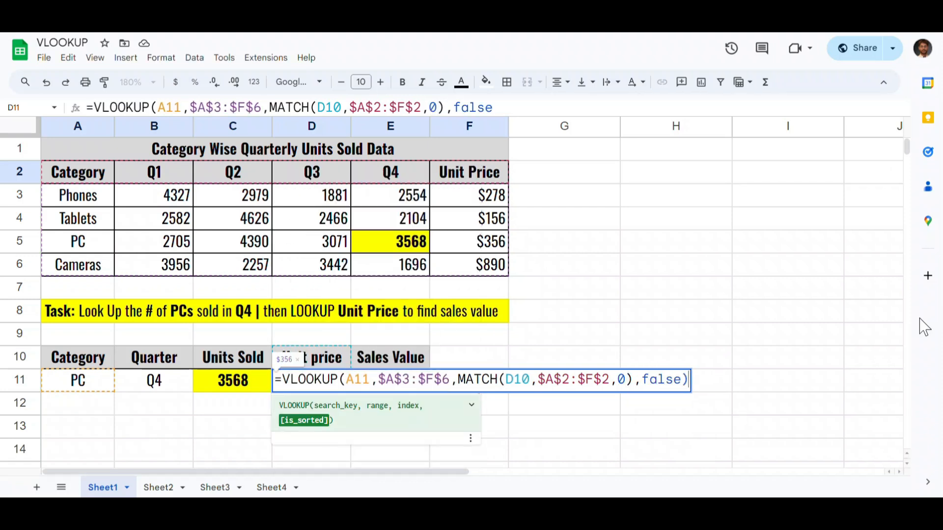
pyautogui.press('Return')
pyautogui.press('Up')
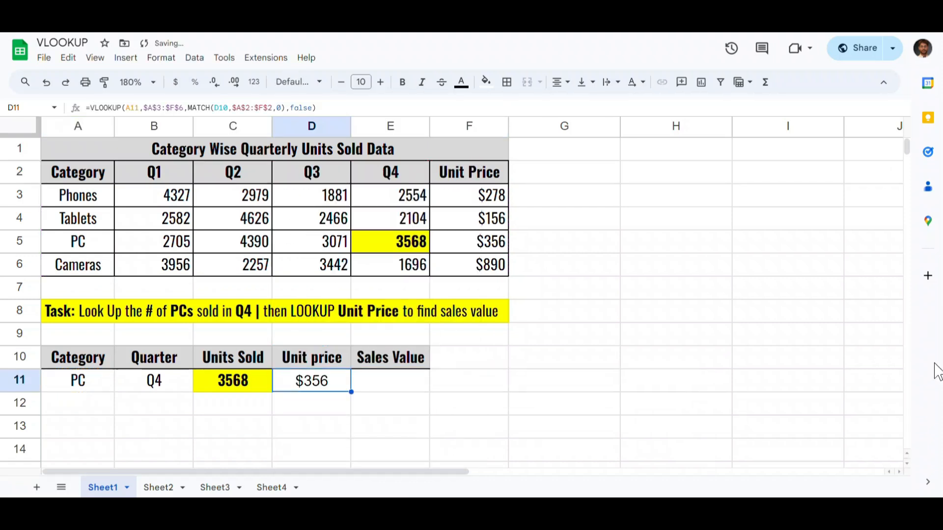
# Step: Fill the Unit price result D11 and the PC unit price F5 with green
pyautogui.keyDown('ctrl'); pyautogui.click(488, 239); pyautogui.keyUp('ctrl')
pyautogui.click(486, 82)
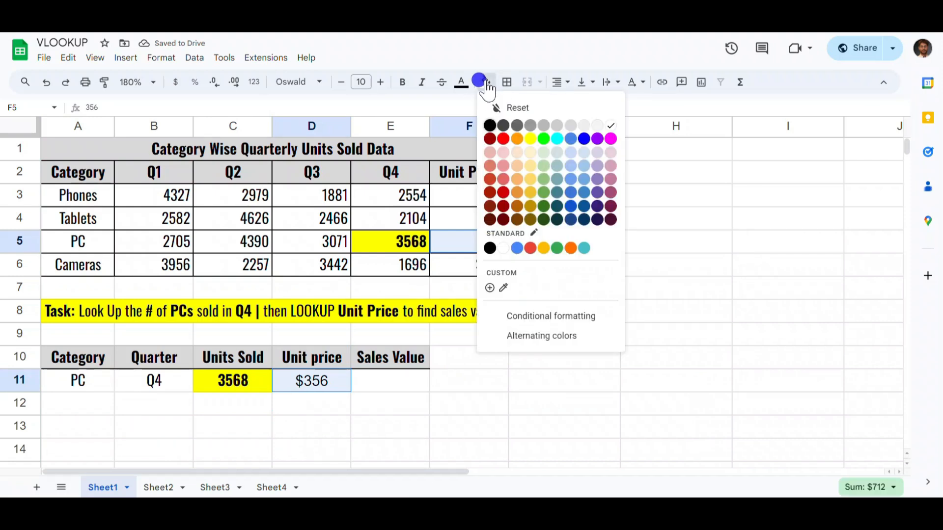
pyautogui.click(550, 141)
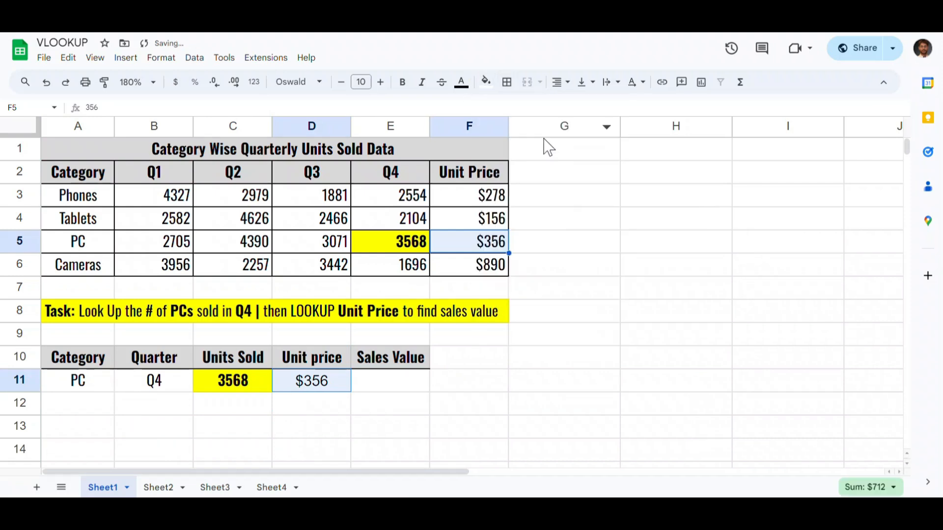
pyautogui.click(414, 393)
pyautogui.click(331, 391)
pyautogui.click(486, 82)
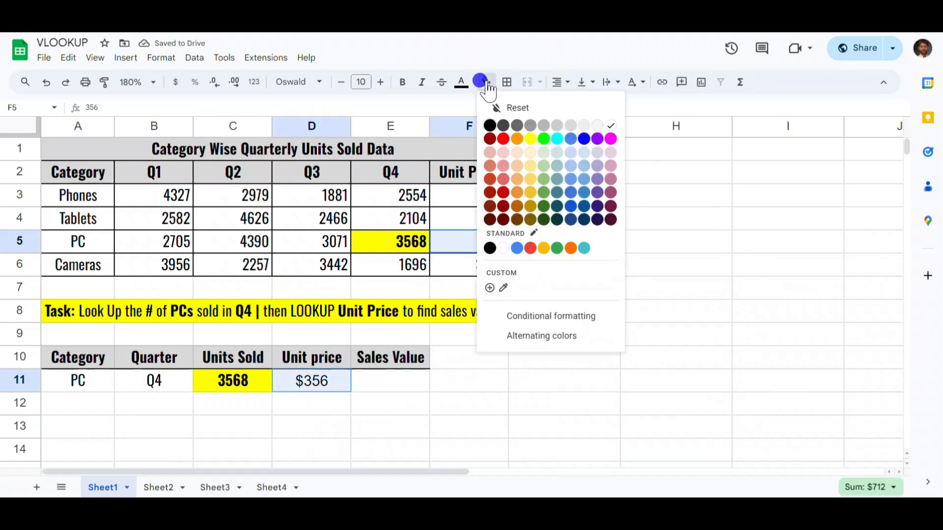
pyautogui.click(543, 143)
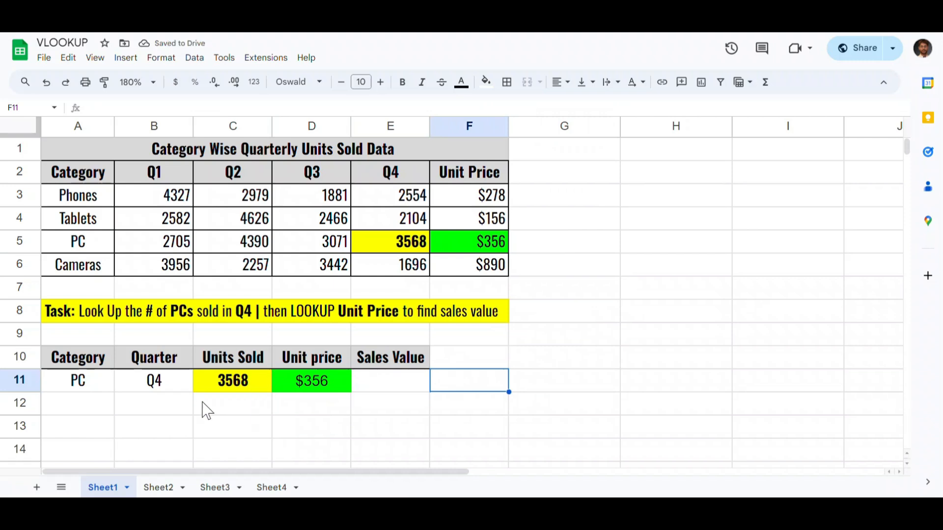
# Step: Enter Phones as the category in A11 and compare C11 and D11 with the Phones values in E3 and F3
pyautogui.click(71, 391)
pyautogui.write('P')
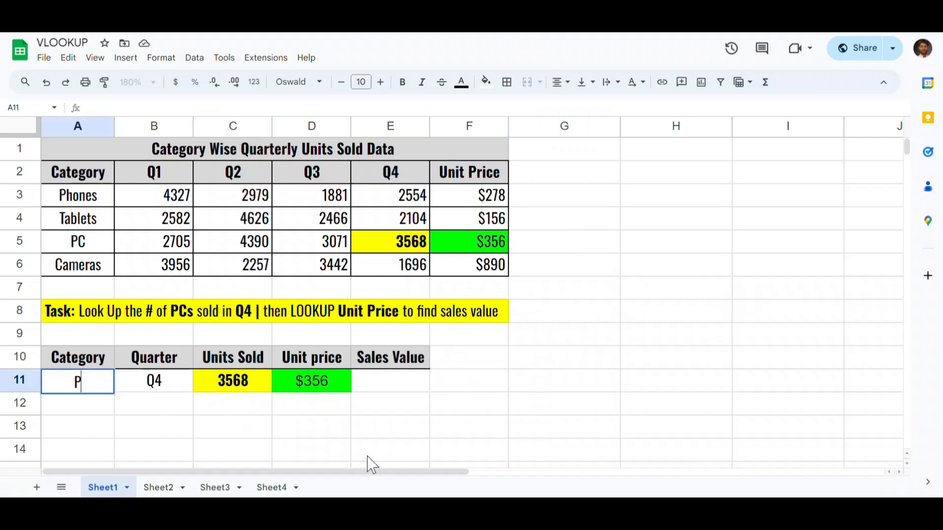
pyautogui.write('hones')
pyautogui.press('Tab')
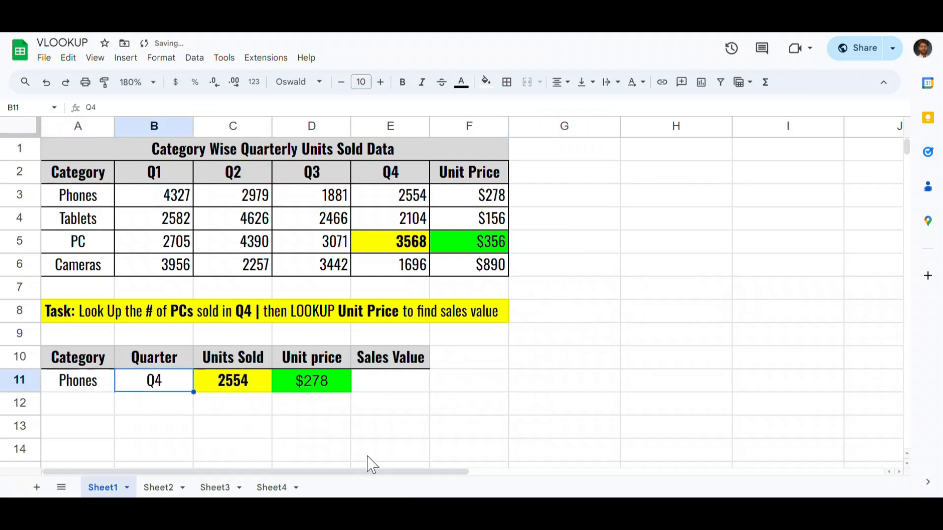
pyautogui.click(251, 388)
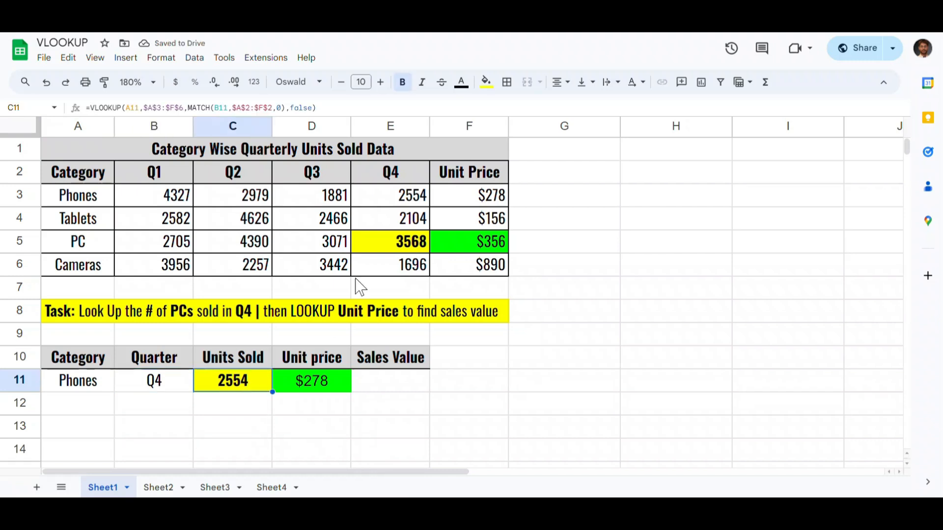
pyautogui.keyDown('ctrl'); pyautogui.click(406, 196); pyautogui.keyUp('ctrl')
pyautogui.click(325, 387)
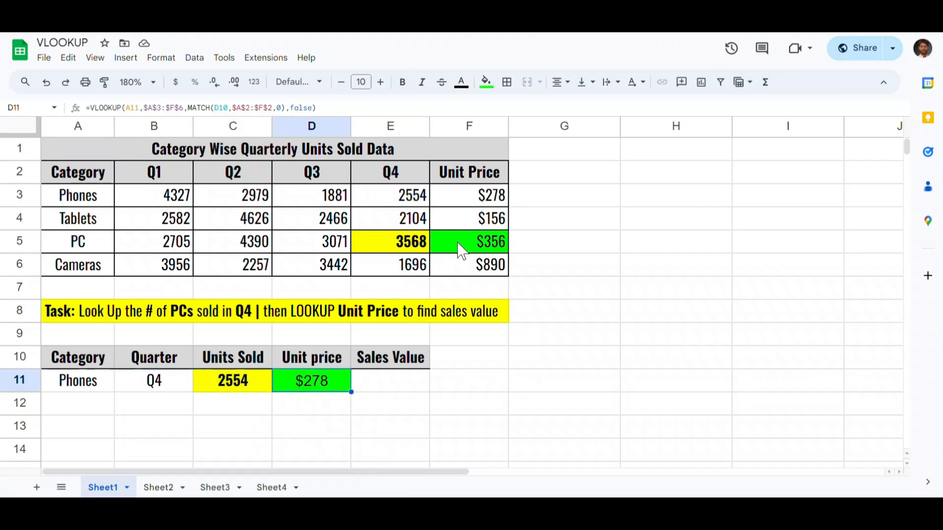
pyautogui.keyDown('ctrl'); pyautogui.click(491, 197); pyautogui.keyUp('ctrl')
# Step: Change the quarter in B11 to Q3 to test the Units Sold lookup
pyautogui.click(186, 385)
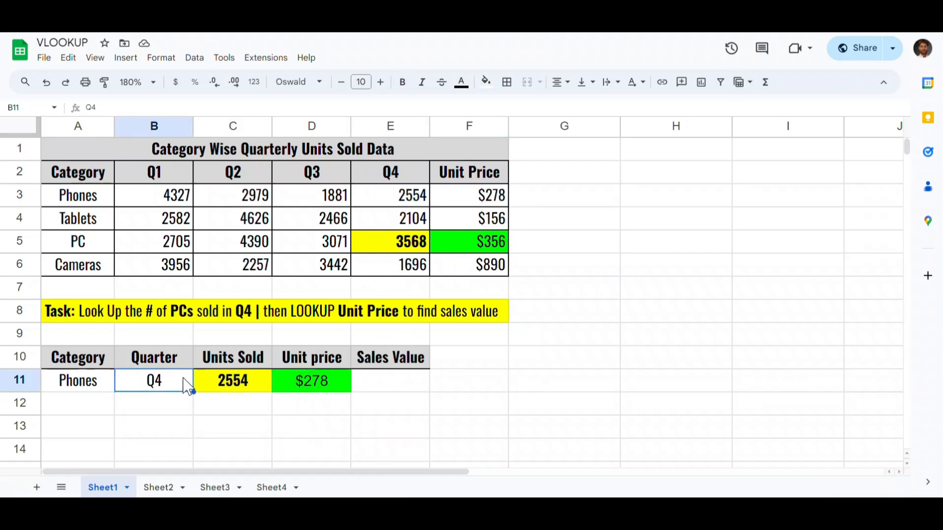
pyautogui.write('Q3')
pyautogui.press('Return')
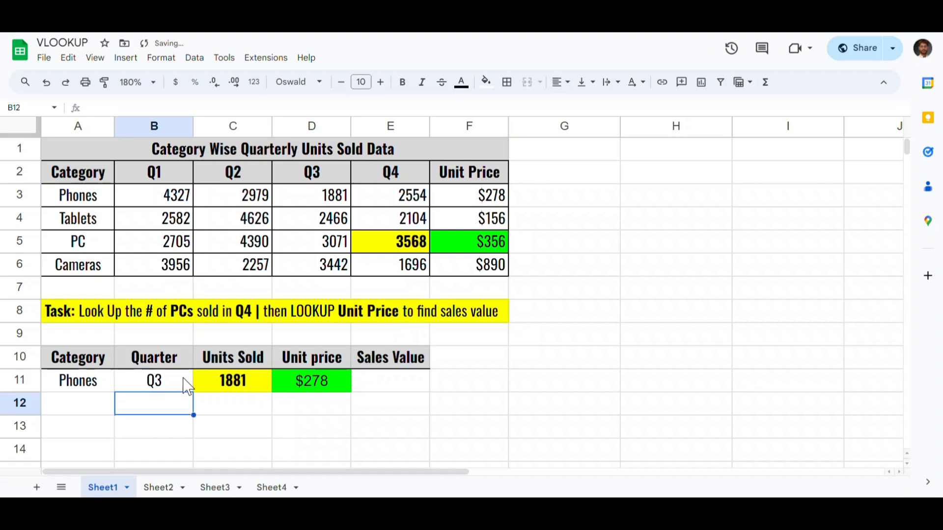
pyautogui.click(169, 386)
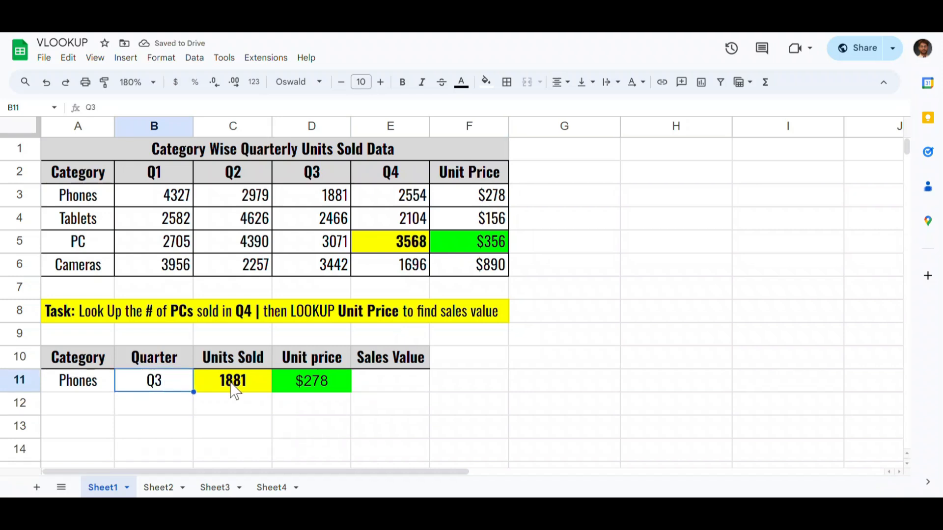
# Step: Calculate the Sales Value in E11 with the formula =C11*D11
pyautogui.click(397, 382)
pyautogui.write('=')
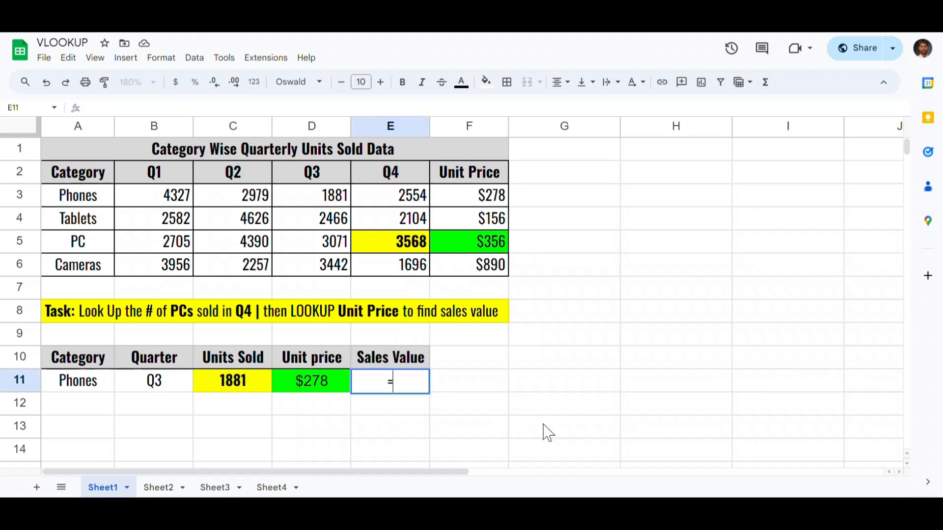
pyautogui.press('Left')
pyautogui.press('Left')
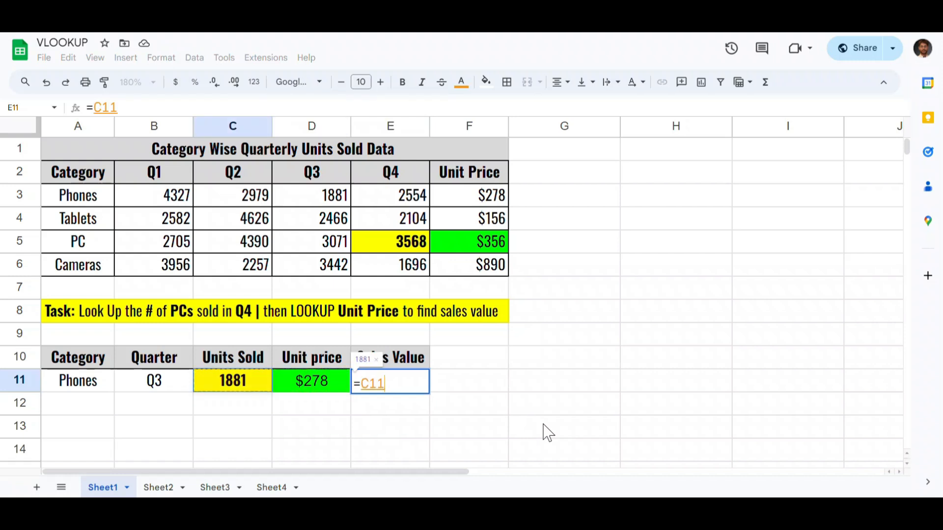
pyautogui.write('*')
pyautogui.press('Left')
pyautogui.press('Return')
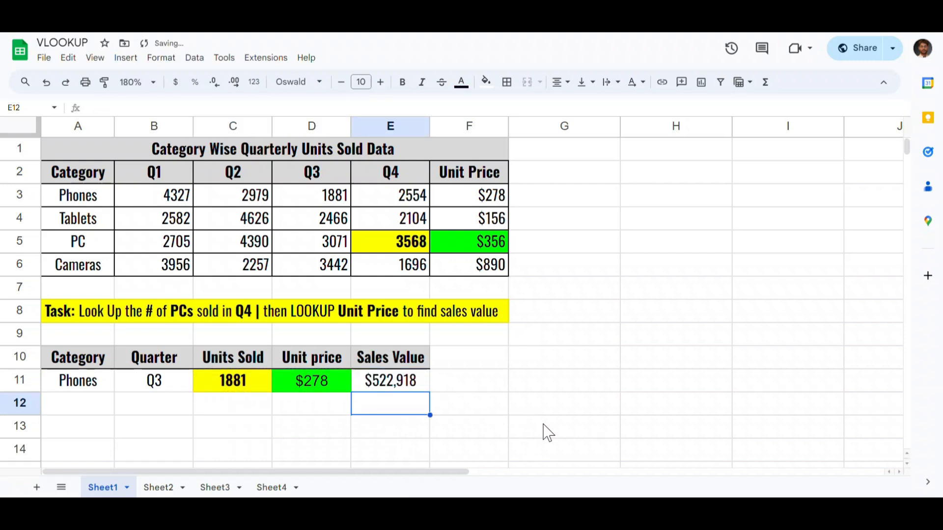
pyautogui.press('Up')
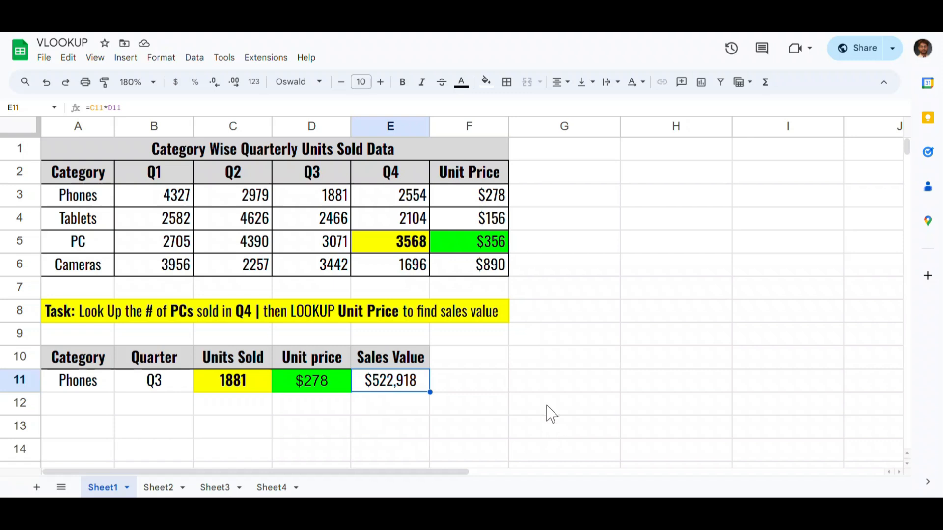
# Step: Change the category in A11 to Tablets to test the lookup and sales formulas
pyautogui.click(79, 381)
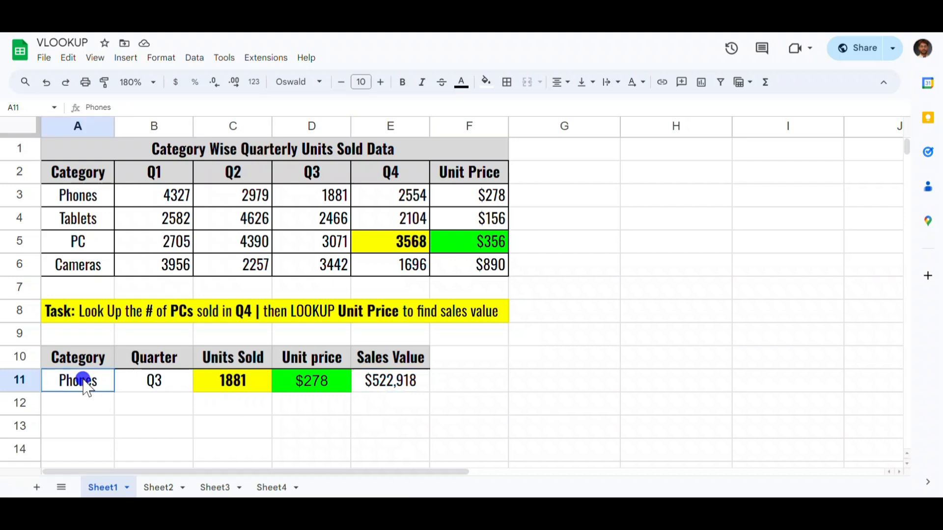
pyautogui.write('Ta')
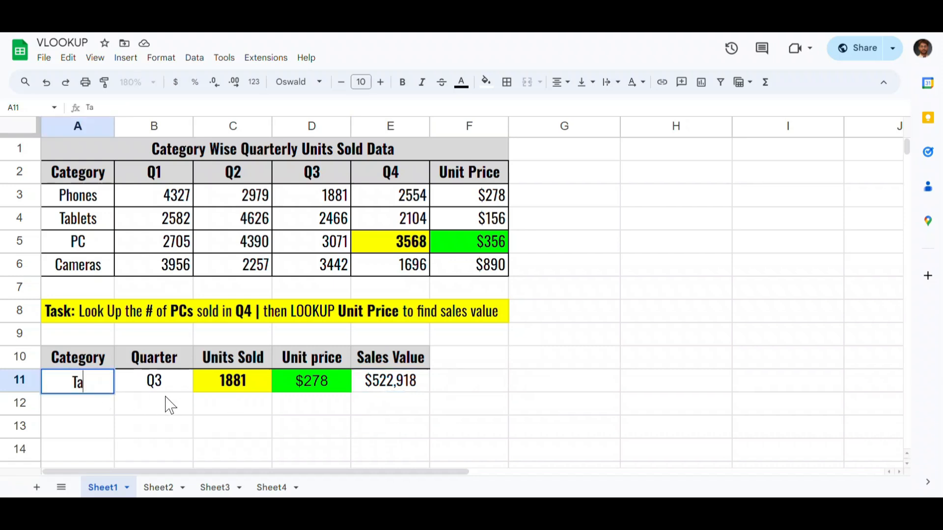
pyautogui.write('blets')
pyautogui.press('Return')
pyautogui.press('Up')
# Step: Set the category in A11 to Cameras and the quarter in B11 to Q1
pyautogui.write('Cam')
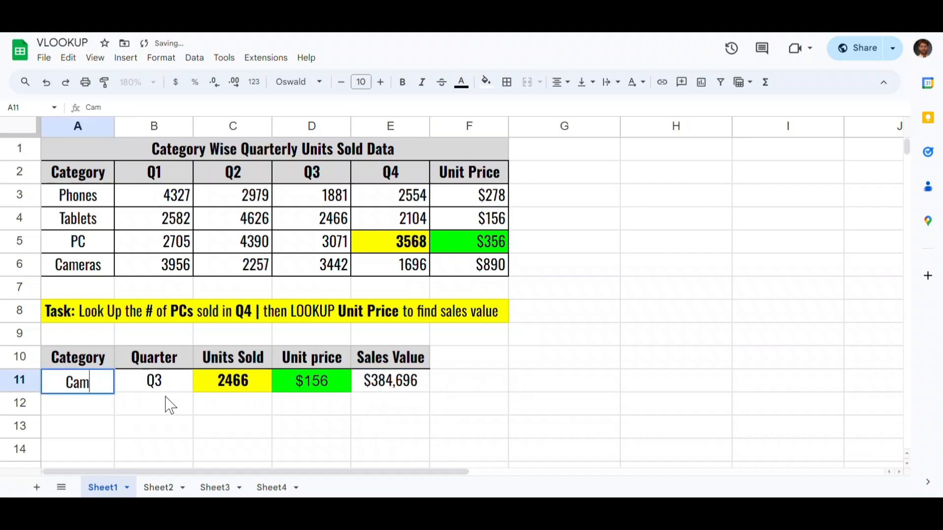
pyautogui.write('eras')
pyautogui.press('Return')
pyautogui.press('Up')
pyautogui.press('Right')
pyautogui.write('Q')
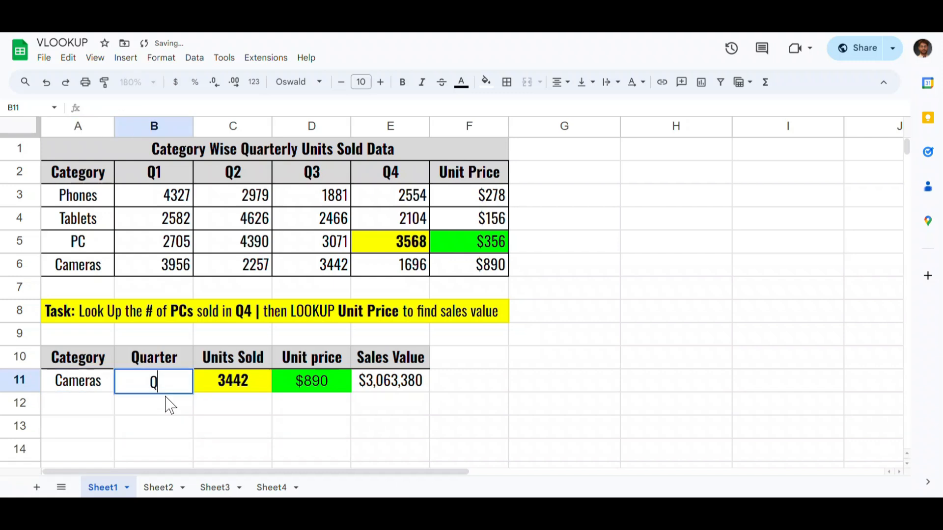
pyautogui.write('1')
pyautogui.press('Return')
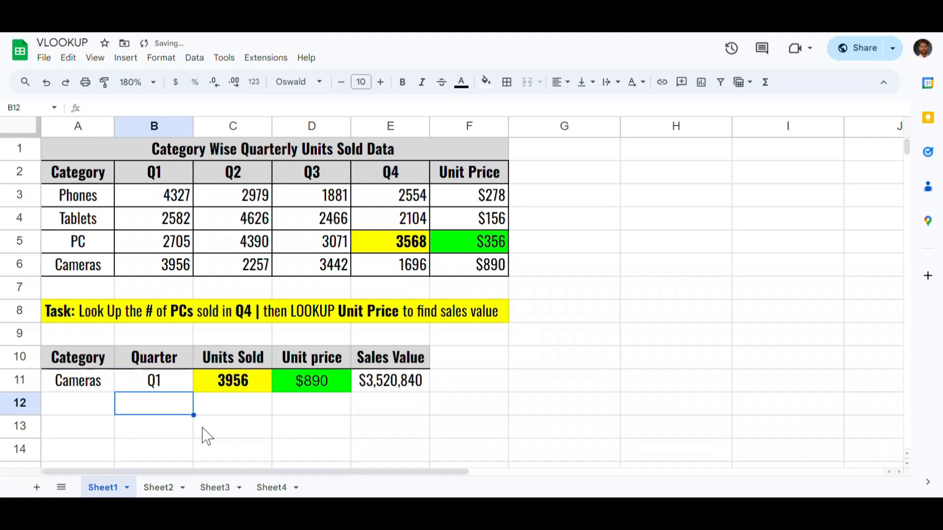
# Step: Add a data validation rule to the category cell A11 with Dropdown as the criteria
pyautogui.click(102, 386)
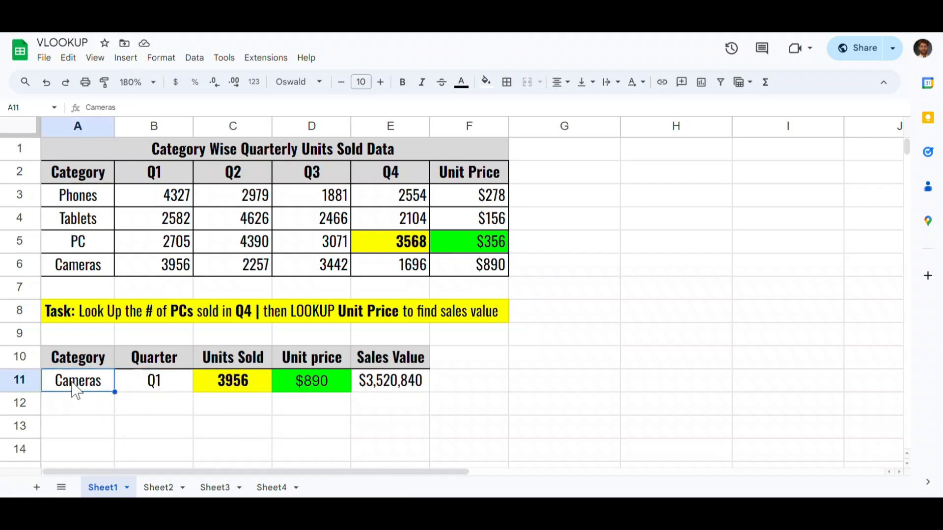
pyautogui.click(192, 58)
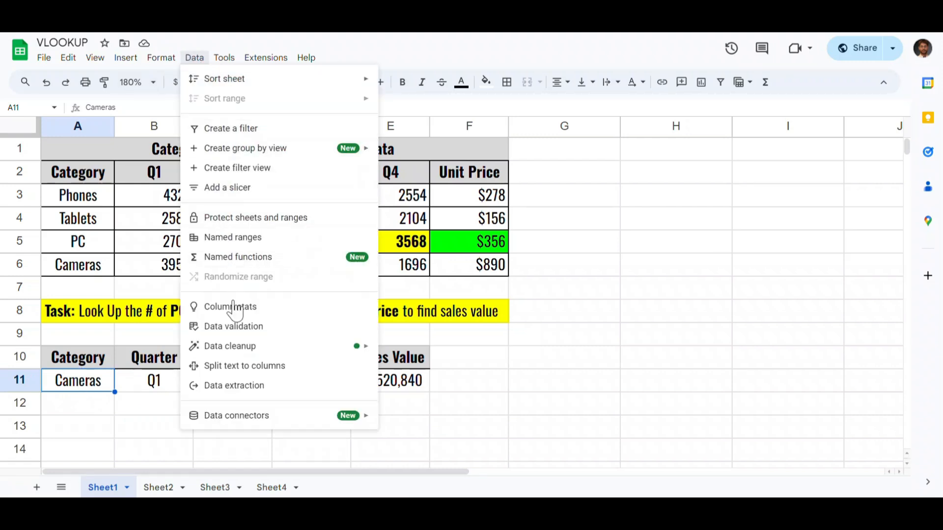
pyautogui.click(228, 327)
pyautogui.click(846, 126)
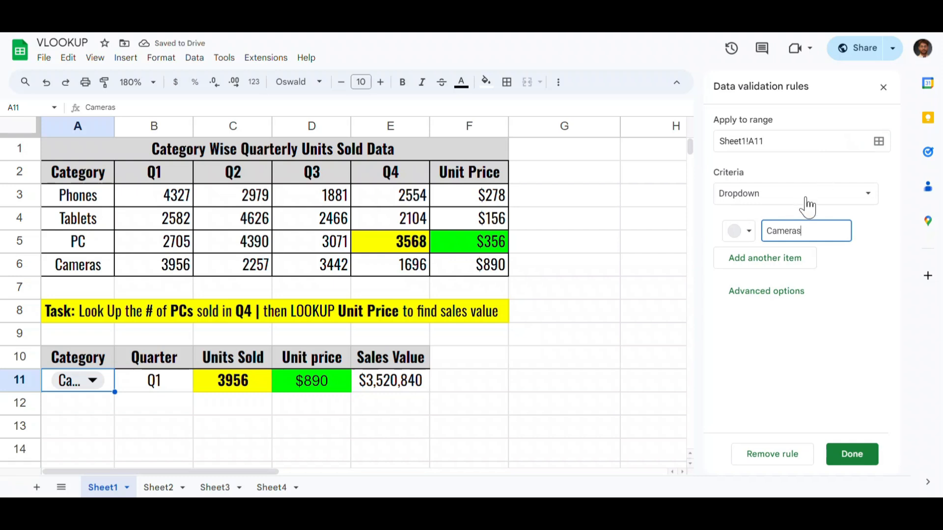
pyautogui.click(806, 205)
pyautogui.click(799, 204)
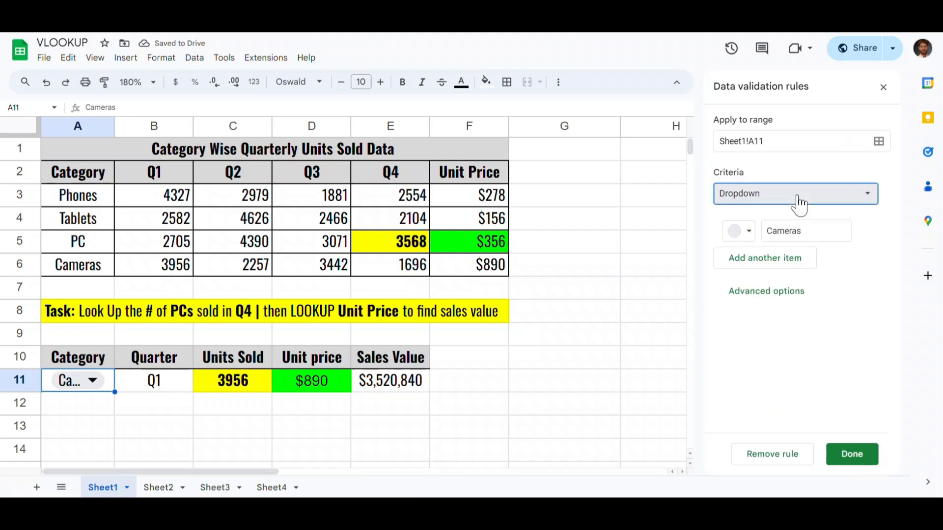
# Step: Fill the A11 dropdown with the items Phones, Tablets, PC and Cameras, and save the validation rule
pyautogui.moveTo(804, 231); pyautogui.dragTo(770, 236)
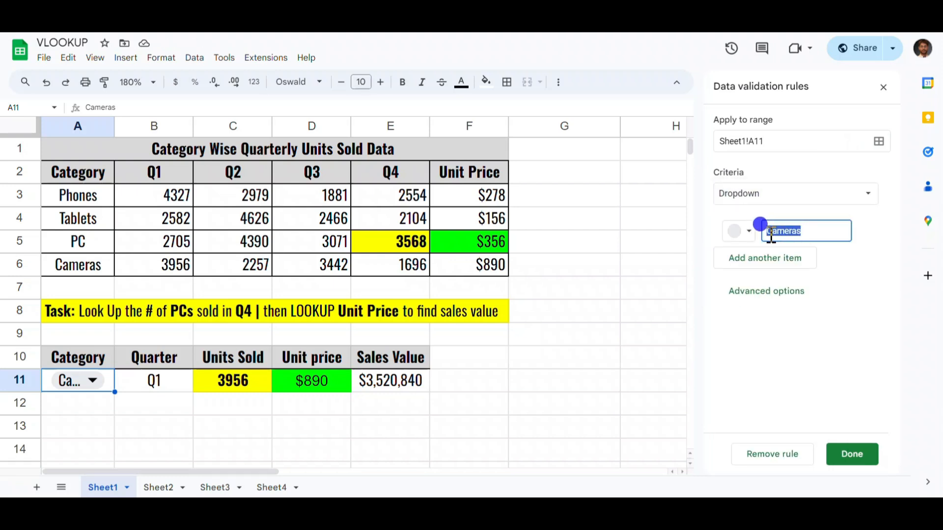
pyautogui.write('Phones')
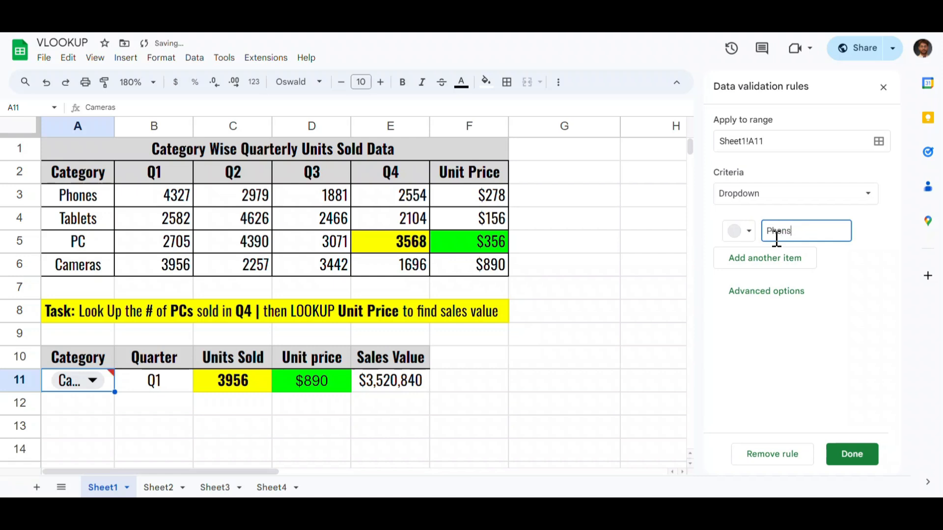
pyautogui.click(774, 254)
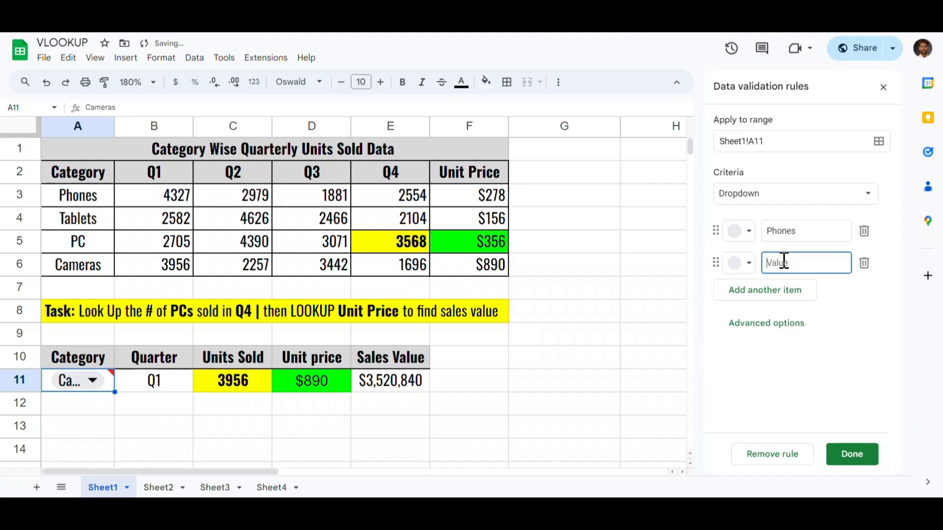
pyautogui.write('Tablets')
pyautogui.click(790, 290)
pyautogui.write('PC')
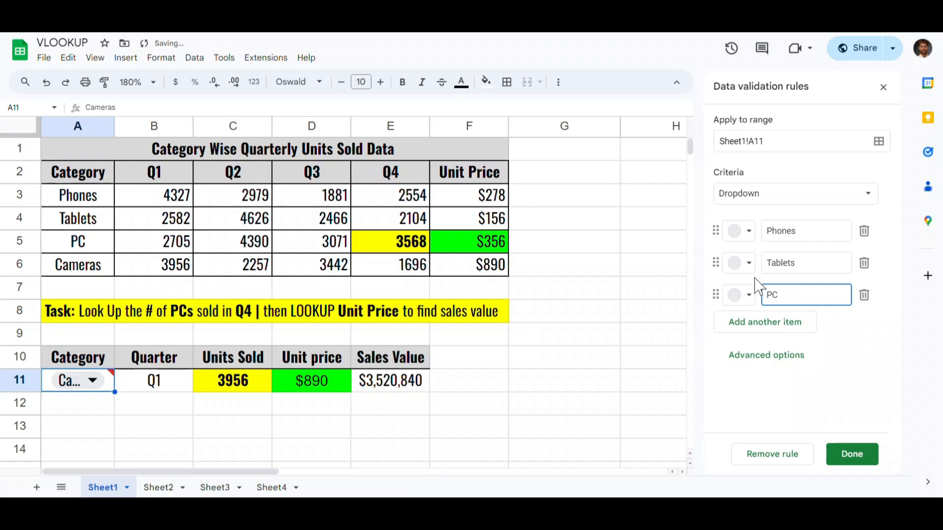
pyautogui.click(774, 326)
pyautogui.write('Cameras')
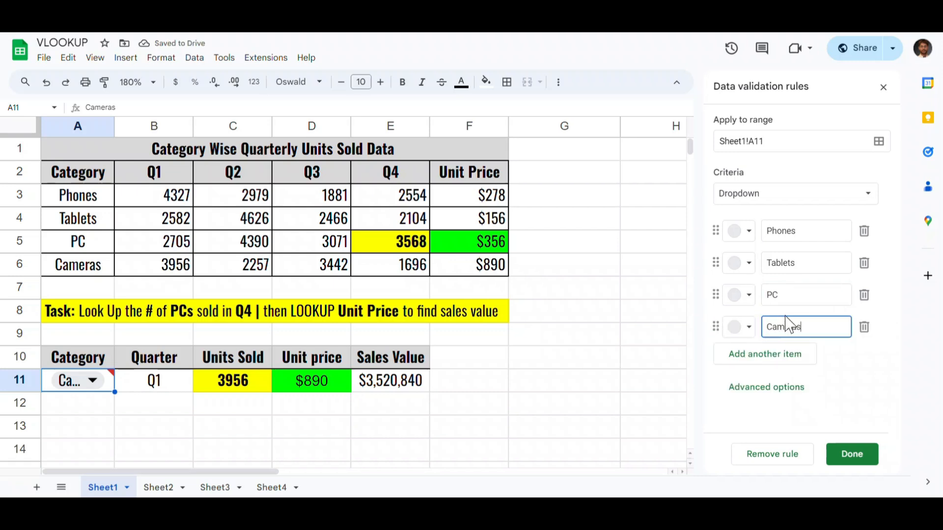
pyautogui.click(858, 457)
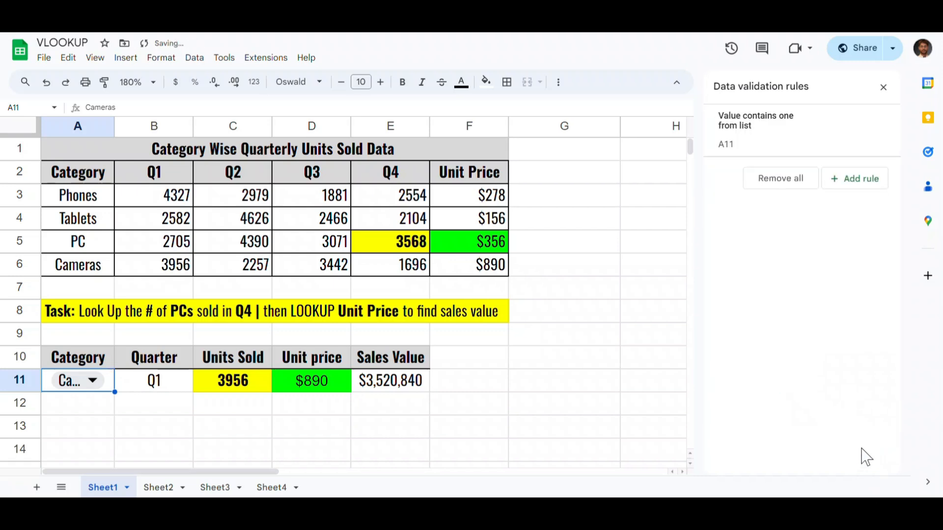
pyautogui.click(883, 87)
pyautogui.click(109, 410)
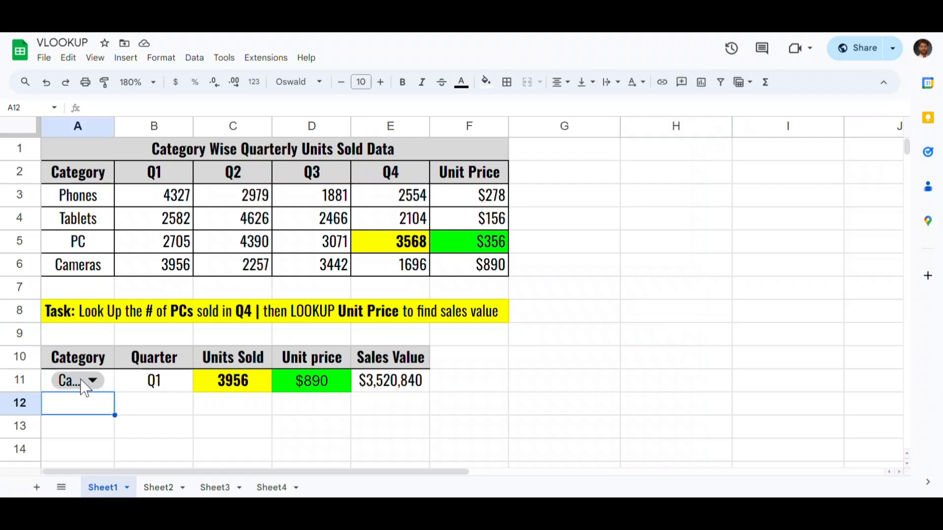
# Step: Test the category dropdown in A11 by choosing Tablets, PC and Cameras in turn, ending on PC
pyautogui.doubleClick(90, 379)
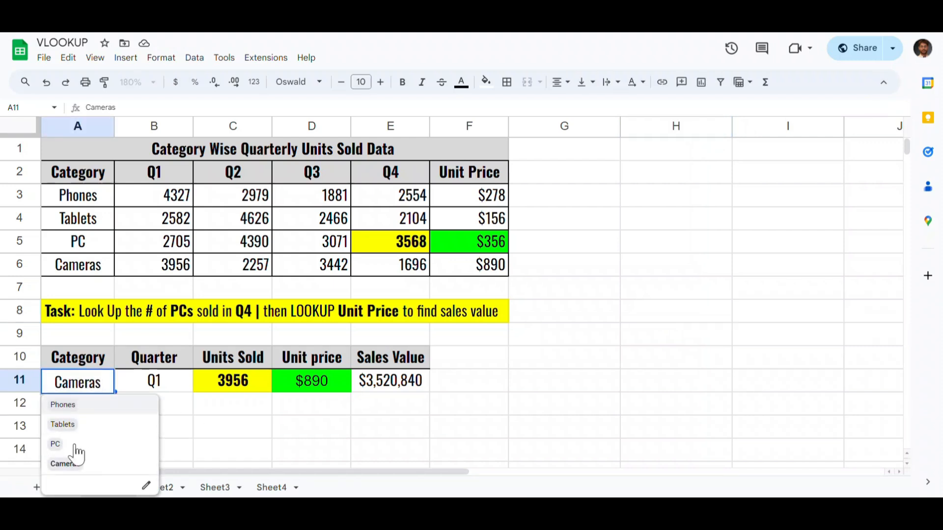
pyautogui.click(62, 424)
pyautogui.click(155, 388)
pyautogui.doubleClick(91, 381)
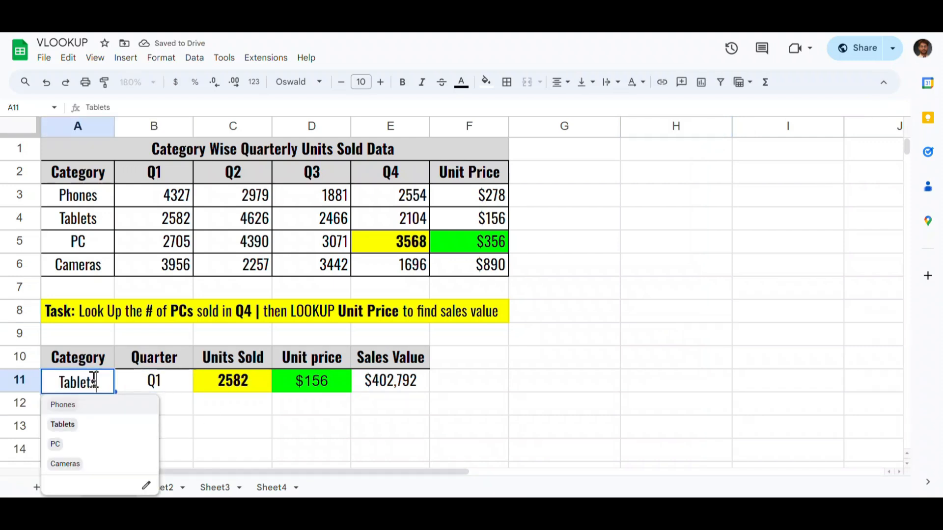
pyautogui.click(78, 443)
pyautogui.doubleClick(92, 382)
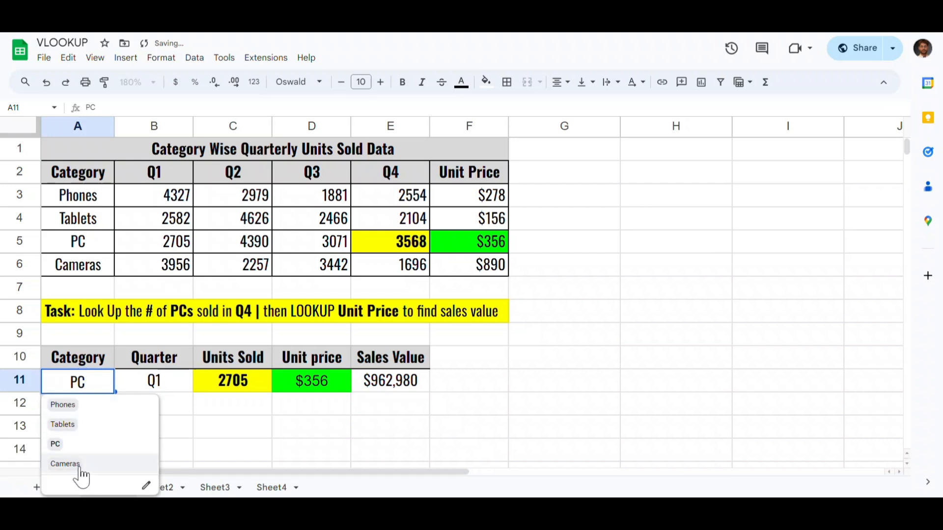
pyautogui.click(81, 464)
pyautogui.doubleClick(91, 382)
pyautogui.click(74, 441)
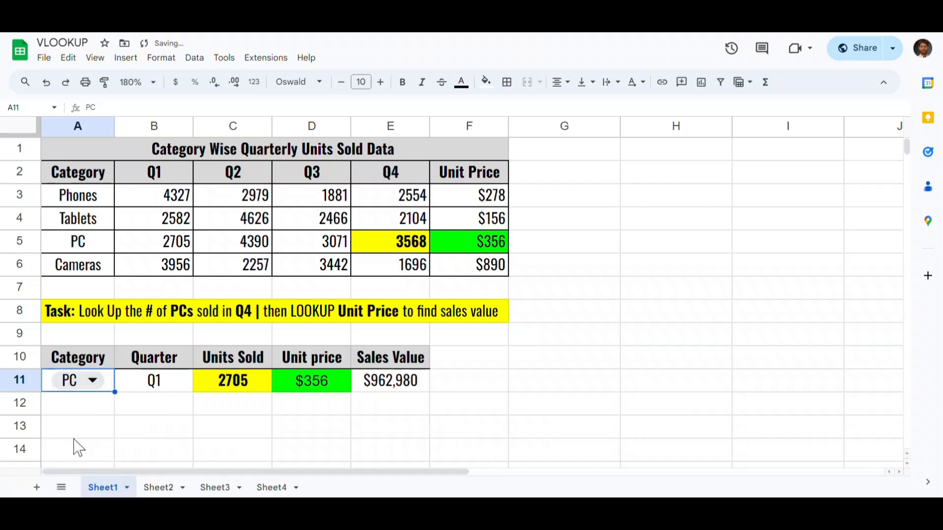
# Step: Add a data validation rule to the quarter cell B11 with Dropdown (from a range) as the criteria
pyautogui.click(148, 385)
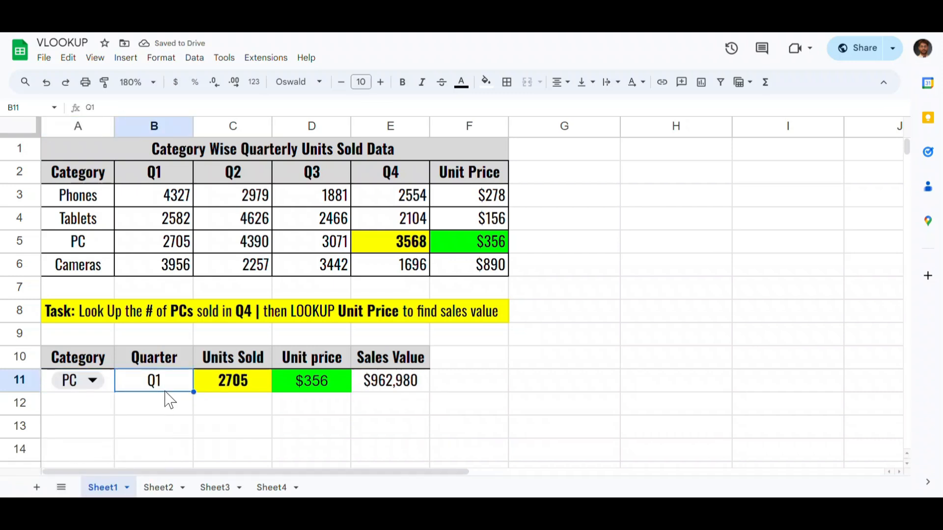
pyautogui.click(194, 58)
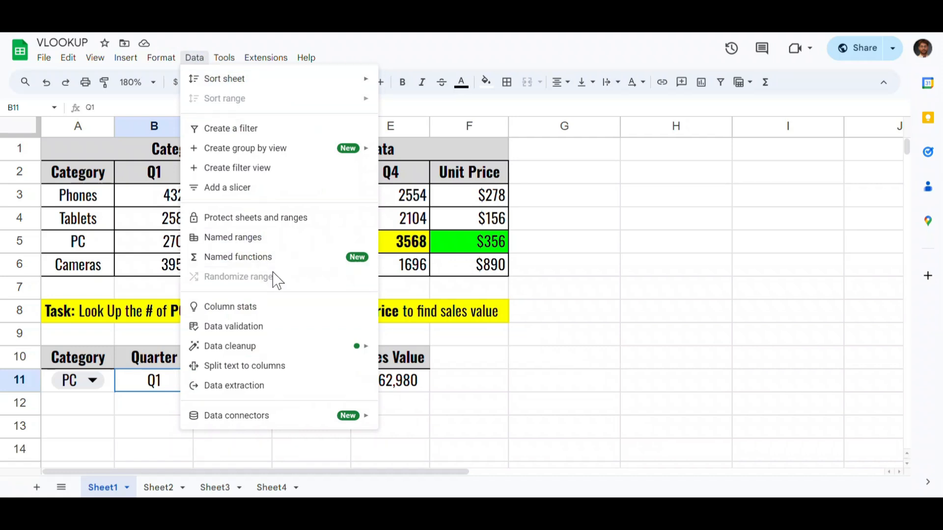
pyautogui.click(234, 326)
pyautogui.click(854, 178)
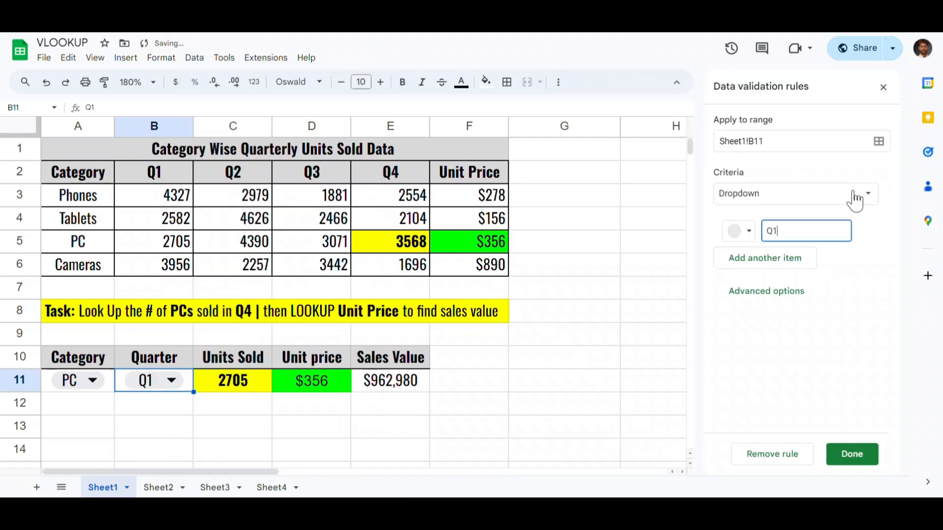
pyautogui.click(839, 194)
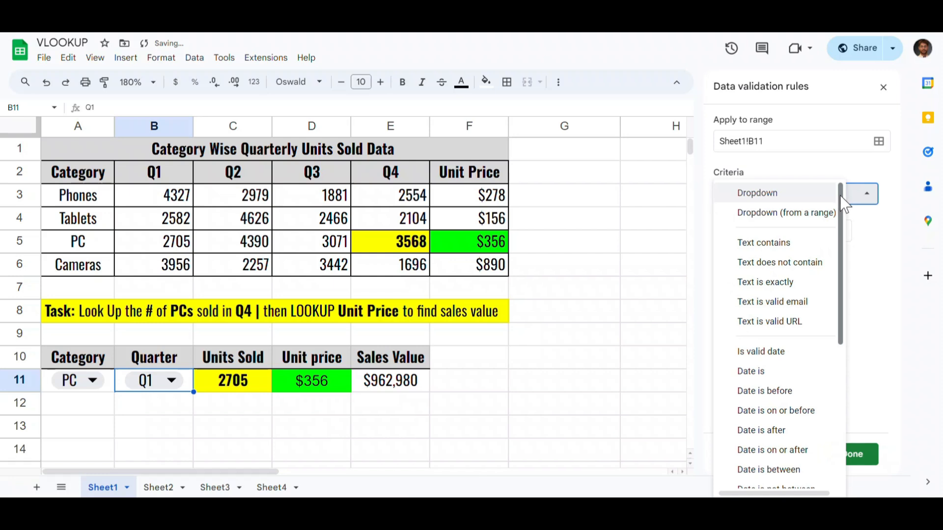
pyautogui.click(782, 213)
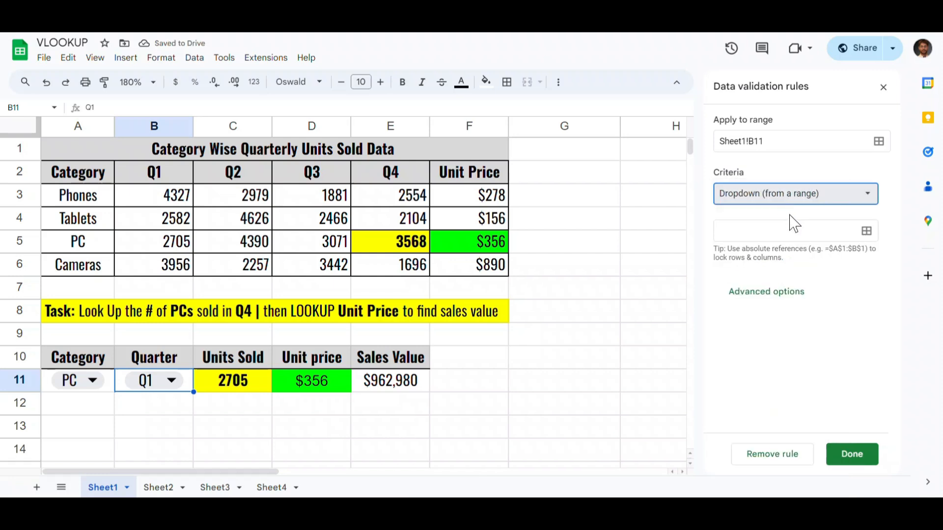
# Step: Use the quarter headers in Sheet1!B2:E2 as the source range for the B11 dropdown and save the rule
pyautogui.click(866, 231)
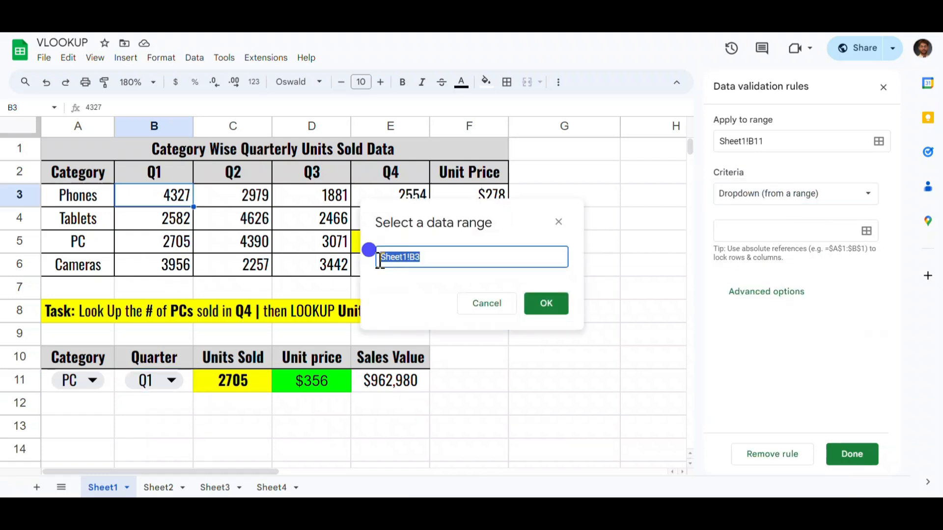
pyautogui.moveTo(182, 198); pyautogui.dragTo(189, 263)
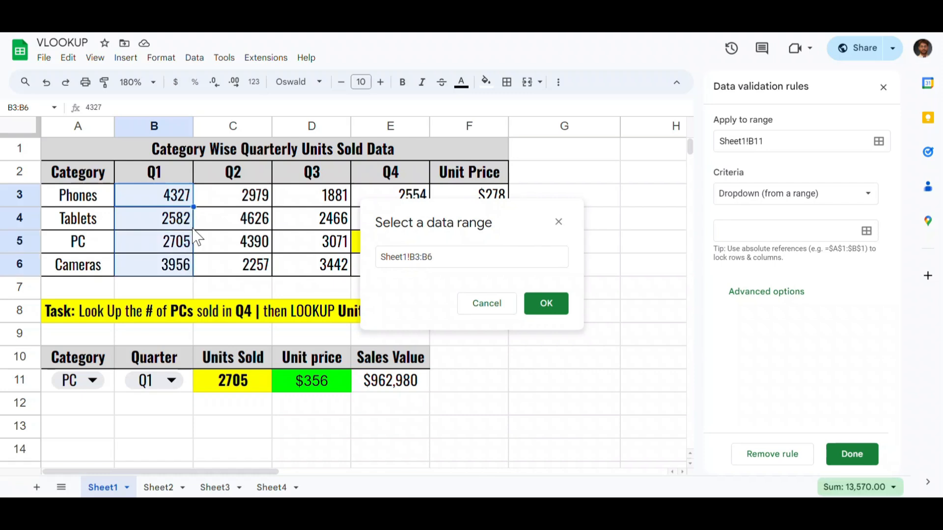
pyautogui.moveTo(163, 175); pyautogui.dragTo(367, 171)
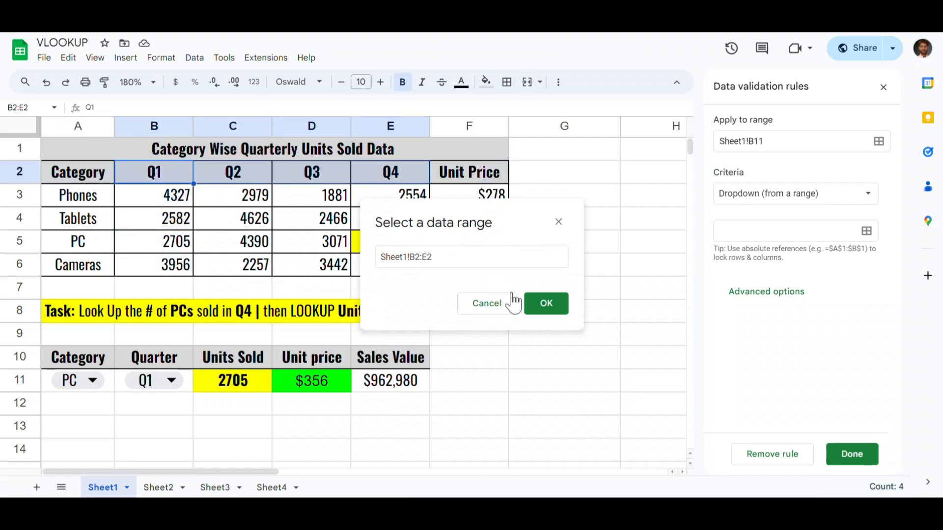
pyautogui.click(554, 306)
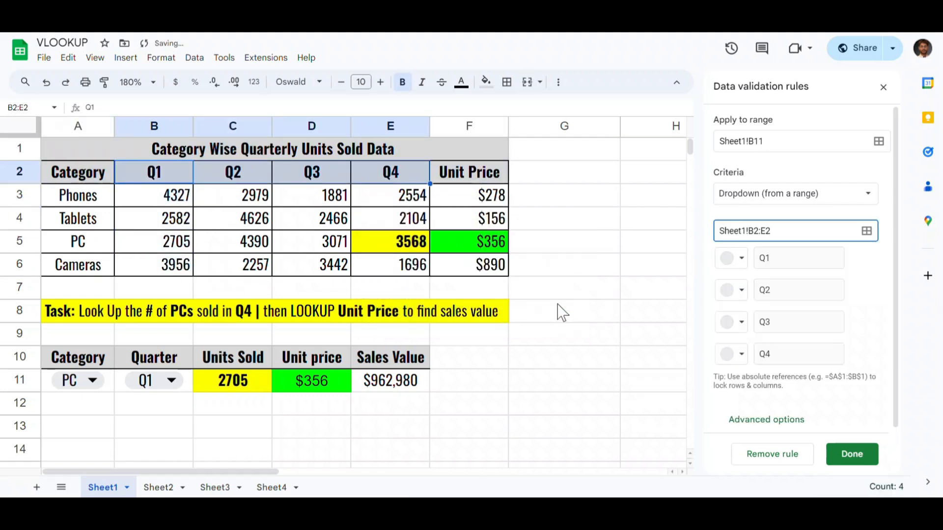
pyautogui.click(852, 453)
pyautogui.click(600, 335)
# Step: Test the quarter dropdown in B11 with Q2, Q3 and Q4, ending on Q4, and close the data validation rules
pyautogui.click(171, 381)
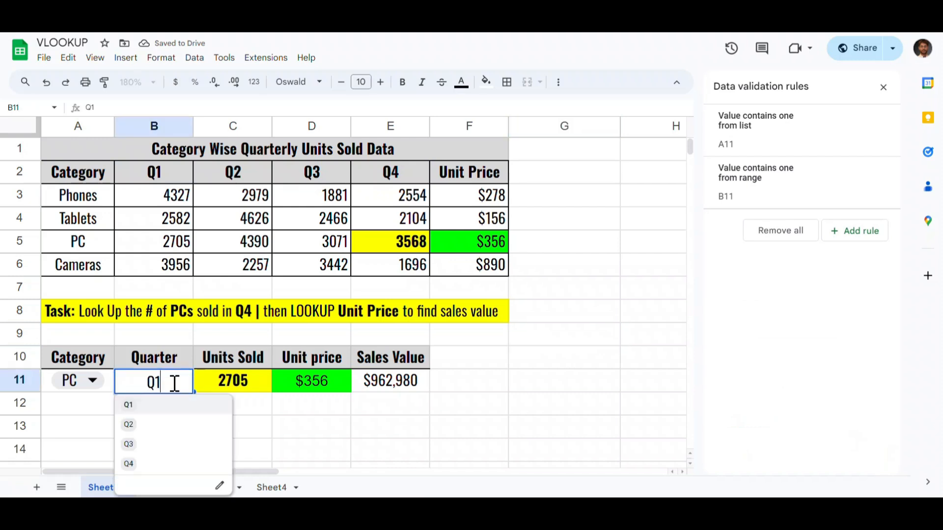
pyautogui.click(139, 425)
pyautogui.doubleClick(170, 383)
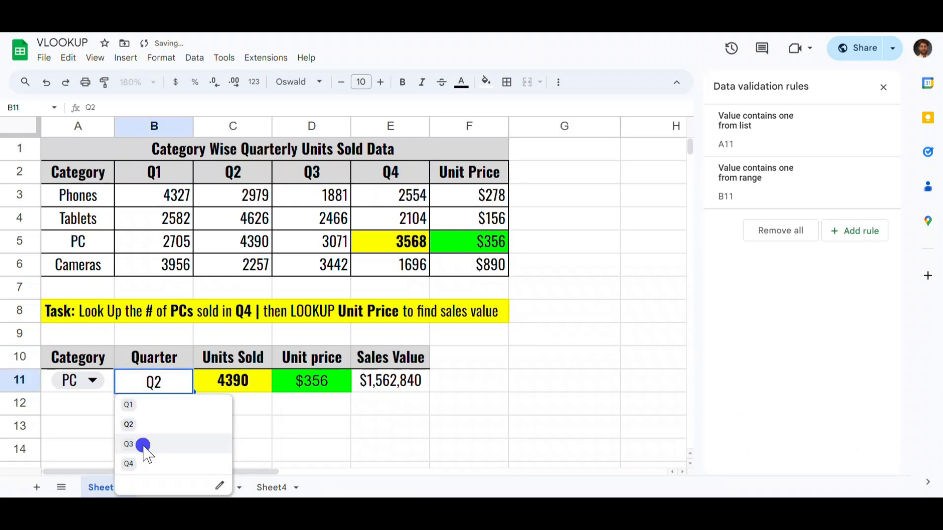
pyautogui.click(142, 444)
pyautogui.click(169, 384)
pyautogui.click(175, 463)
pyautogui.click(397, 383)
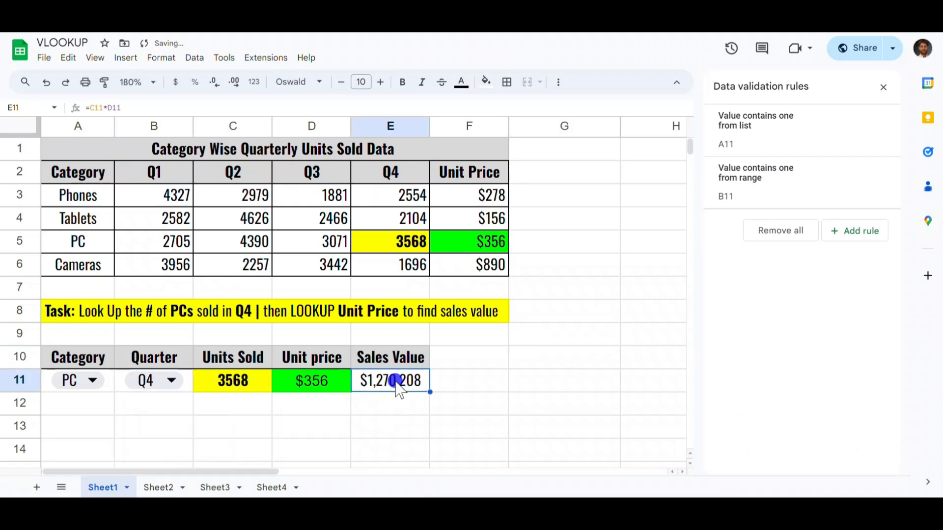
pyautogui.click(882, 88)
pyautogui.click(583, 345)
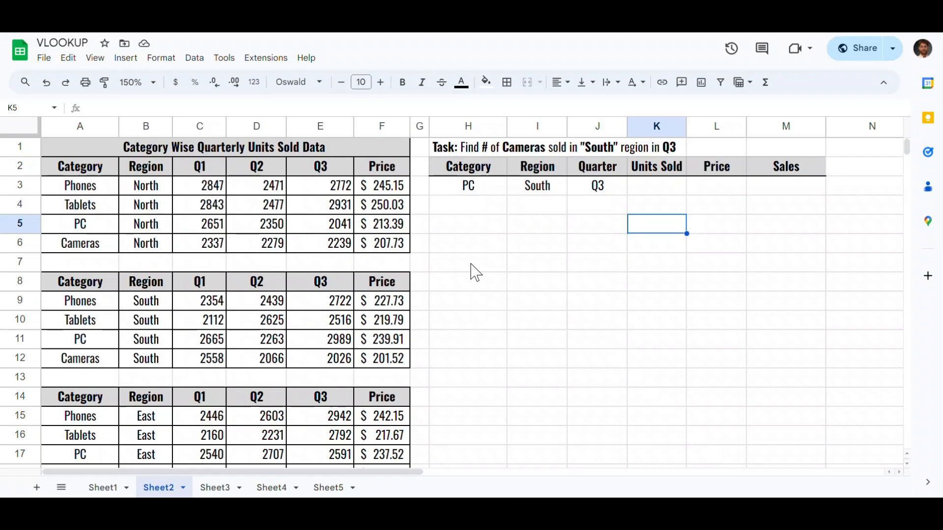
# Step: In the H5 VLOOKUP formula on Sheet2, add $A$9:$F$12 as the South table and start another nested IF testing I3
pyautogui.moveTo(80, 300); pyautogui.dragTo(379, 358)
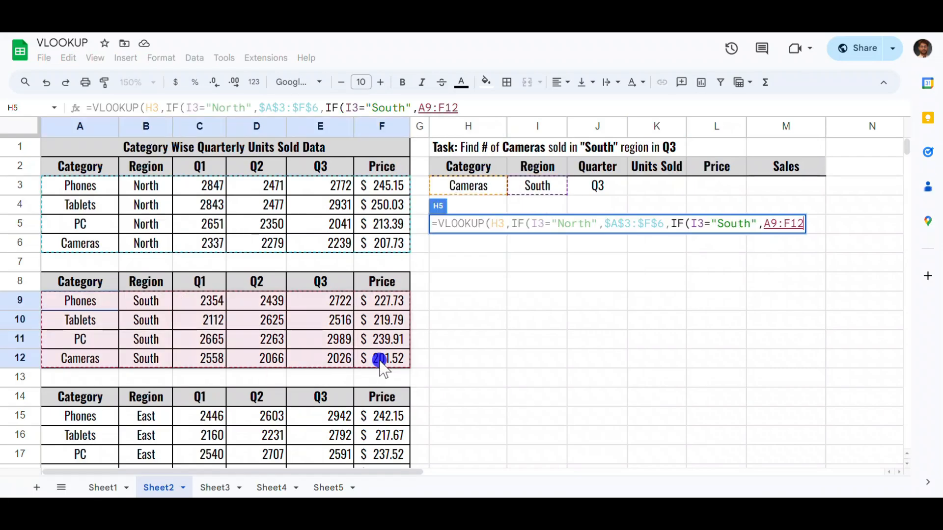
pyautogui.press('F4')
pyautogui.write(',')
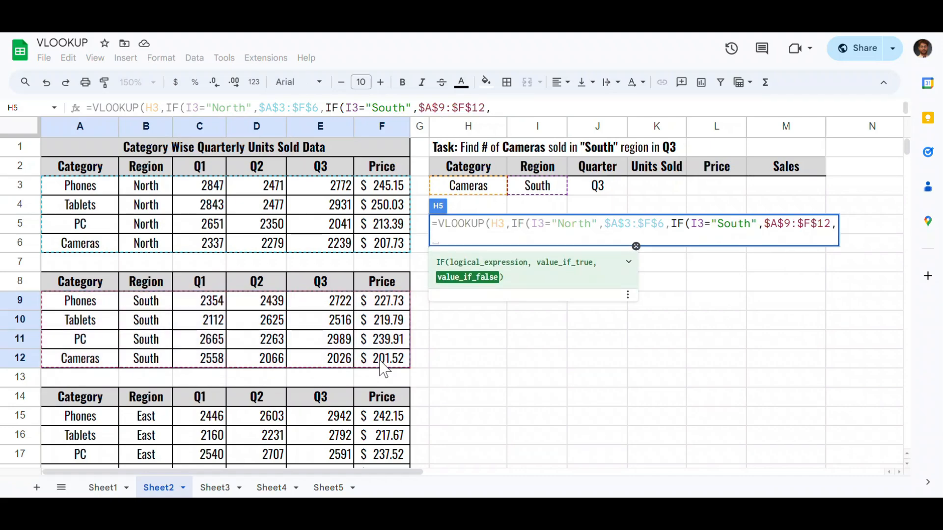
pyautogui.write('IF(')
pyautogui.click(537, 185)
pyautogui.write('=')
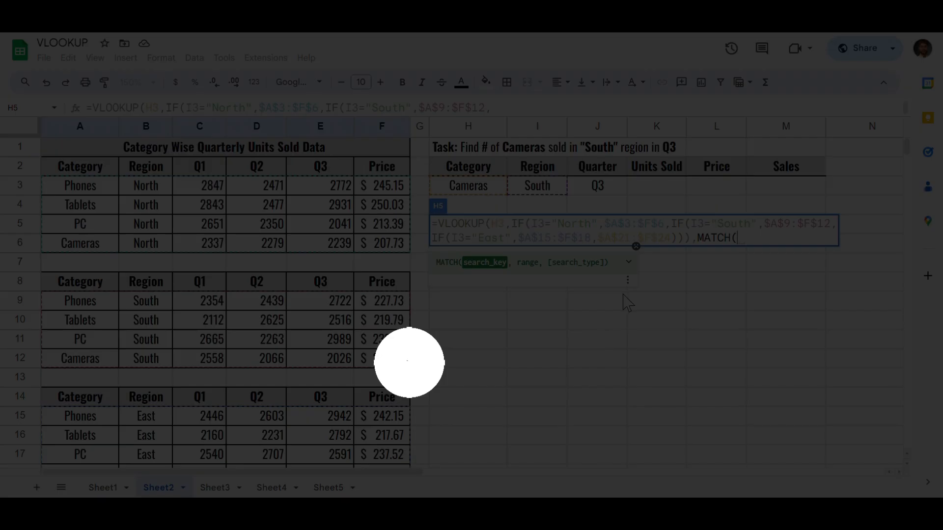
# Step: Fill the formula's MATCH function with the quarter in J3 as search key and the header row $A$2:$F$2 as range
pyautogui.click(600, 190)
pyautogui.write(',')
pyautogui.moveTo(80, 166); pyautogui.dragTo(382, 166)
pyautogui.press('F4')
pyautogui.write(',$A$2:$F$2,')
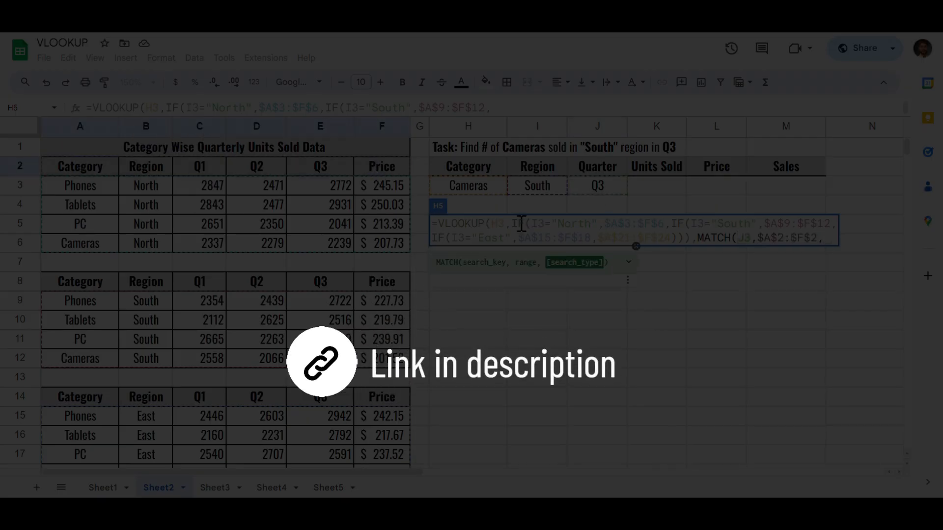